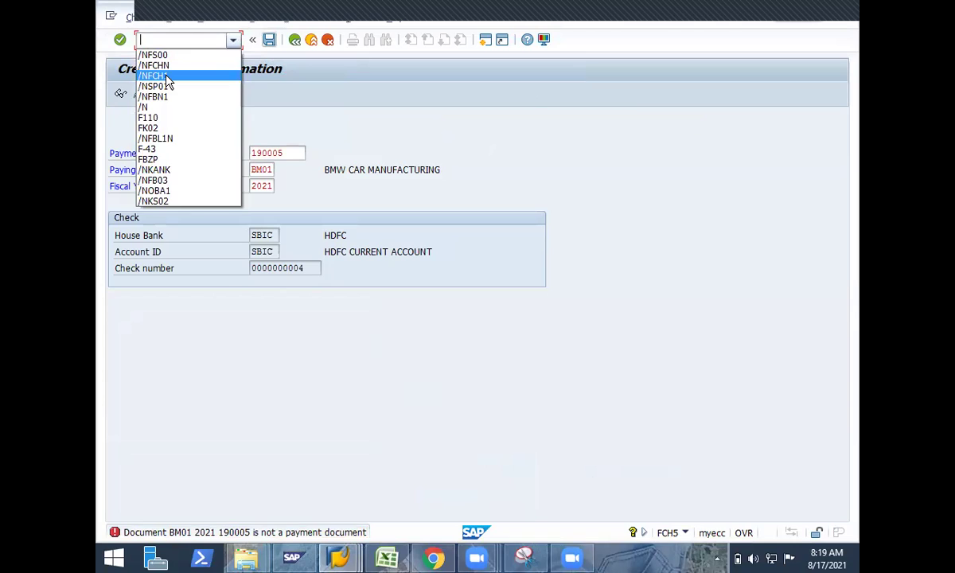
- Start manual check creation (FCH5) and submit check number 4 for house bank SBIC with payment document 190005
key("Return")
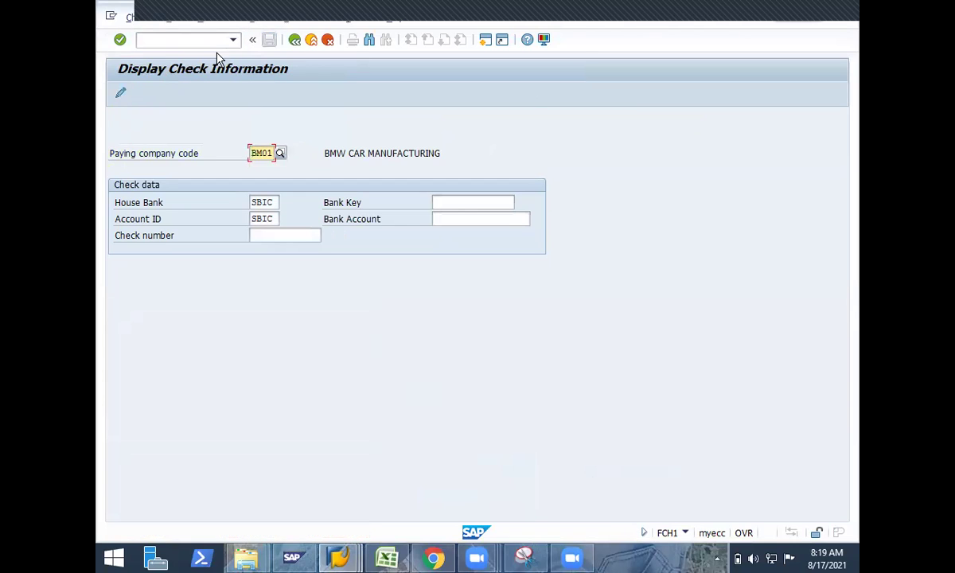
left_click(295, 41)
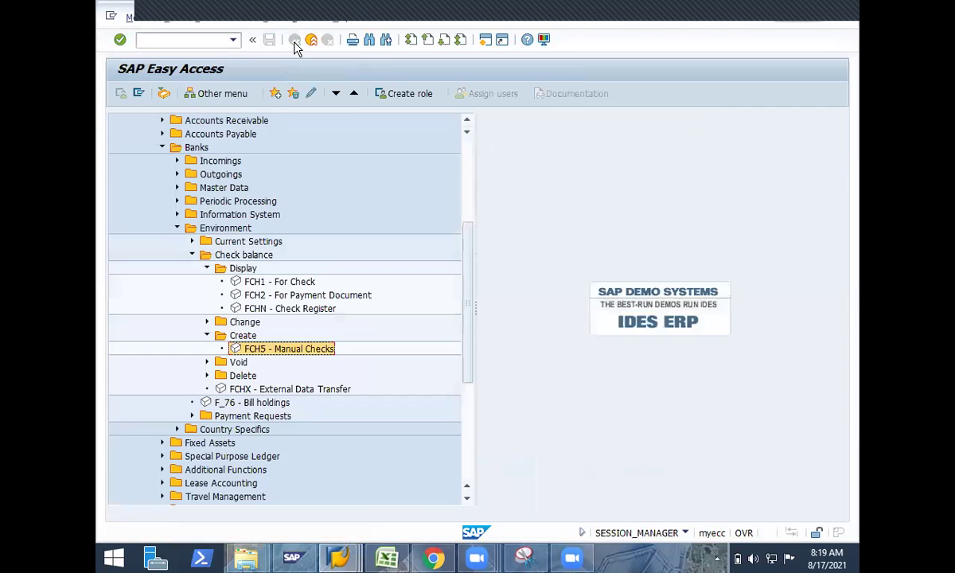
double_click(265, 351)
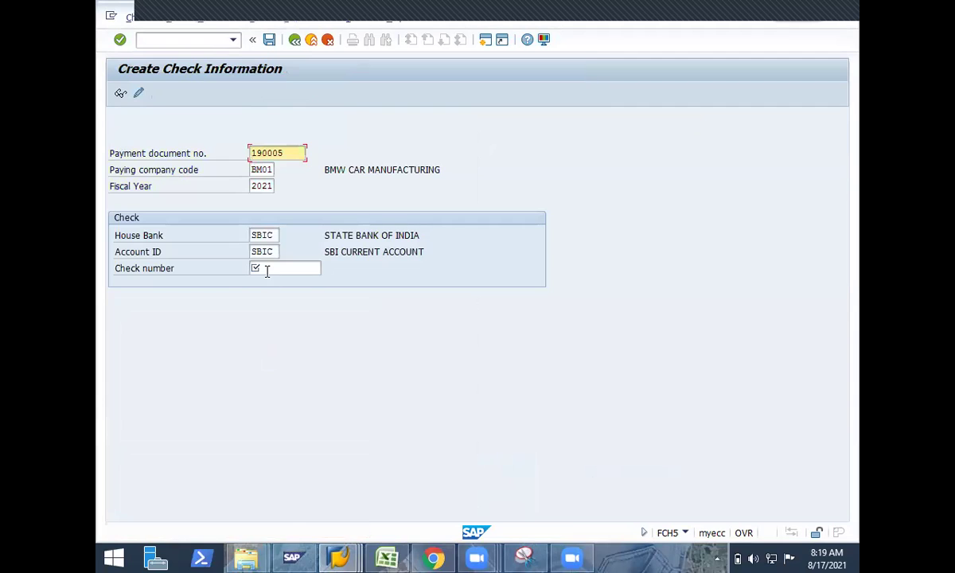
left_click(267, 268)
left_click(266, 269)
left_click(277, 282)
key("Return")
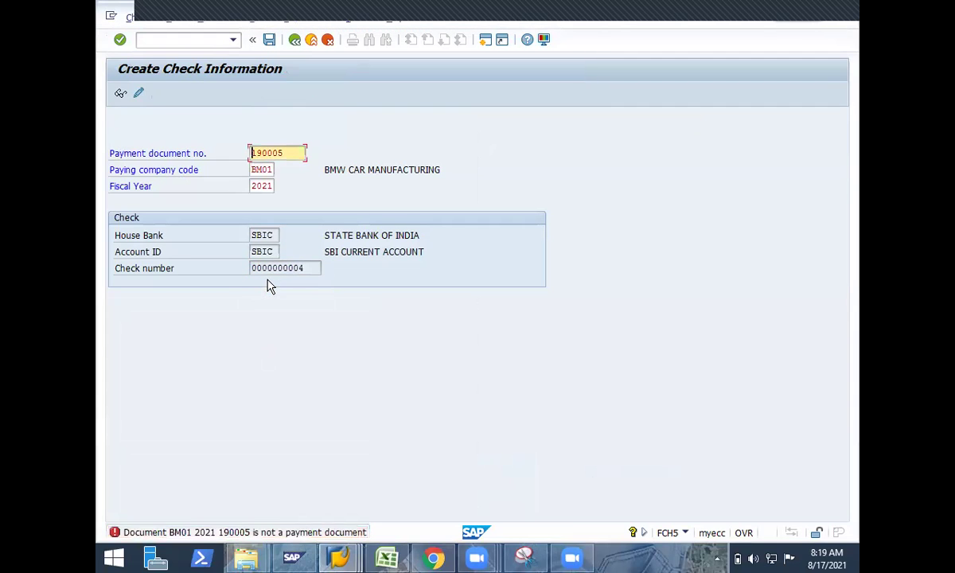
- Read the detailed explanation of the error message and try payment document number 190000 for the check
double_click(316, 535)
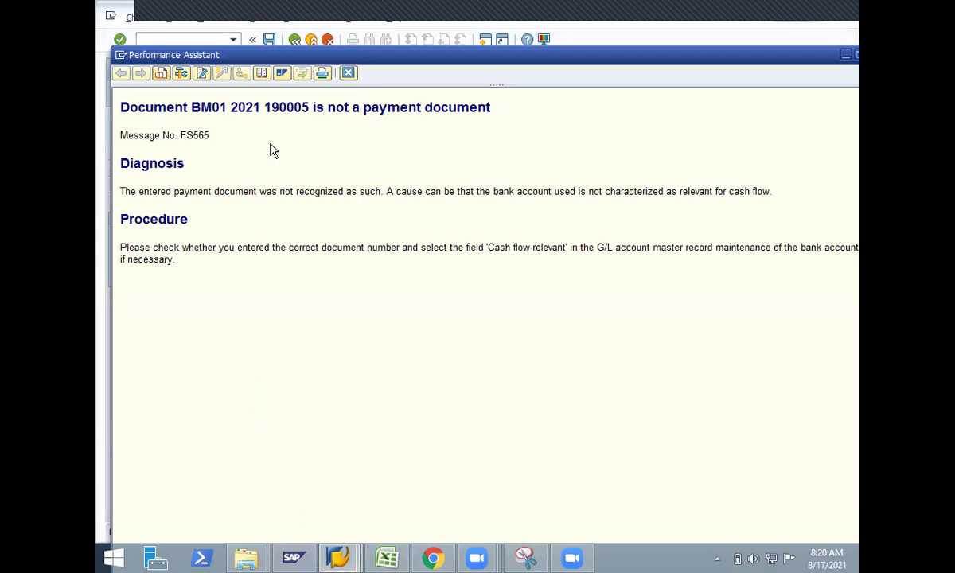
left_click(347, 73)
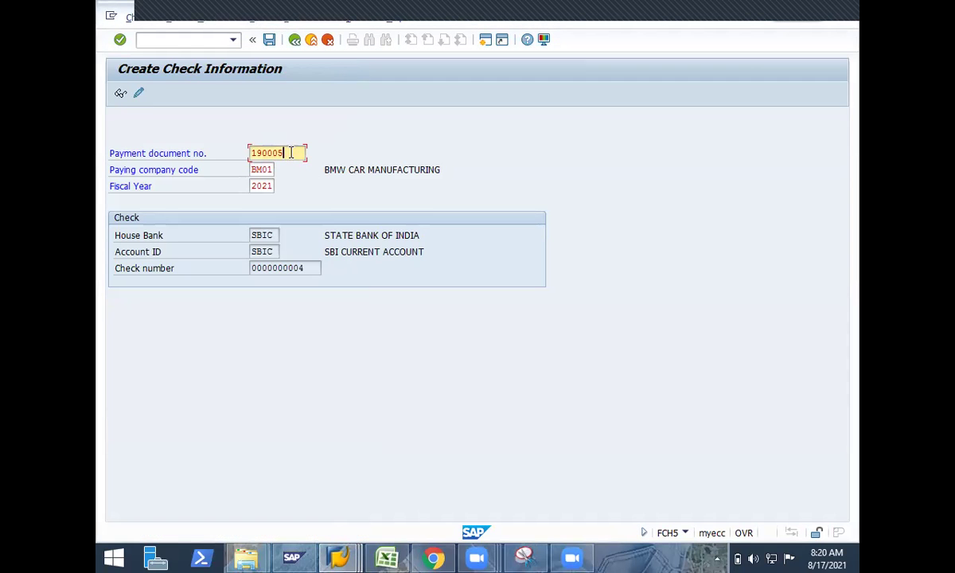
key("BackSpace")
type("0")
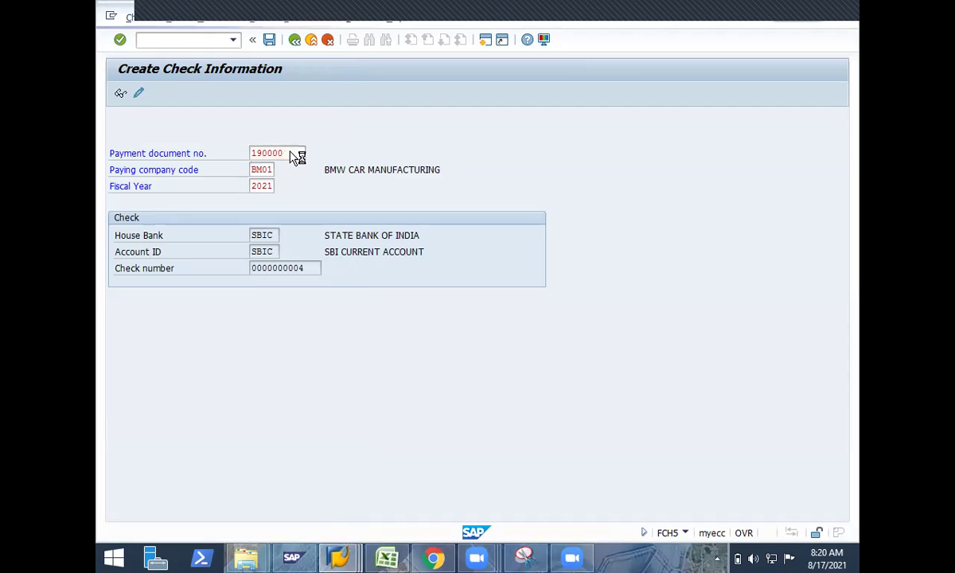
key("Return")
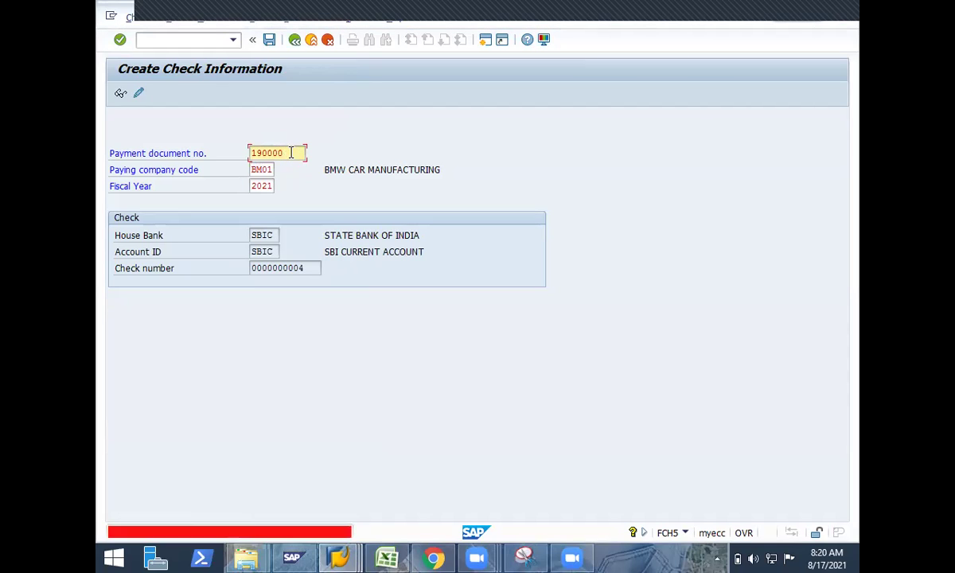
- Copy document number 150004 from the vendor line items and submit it as the check's payment document number
left_click(346, 563)
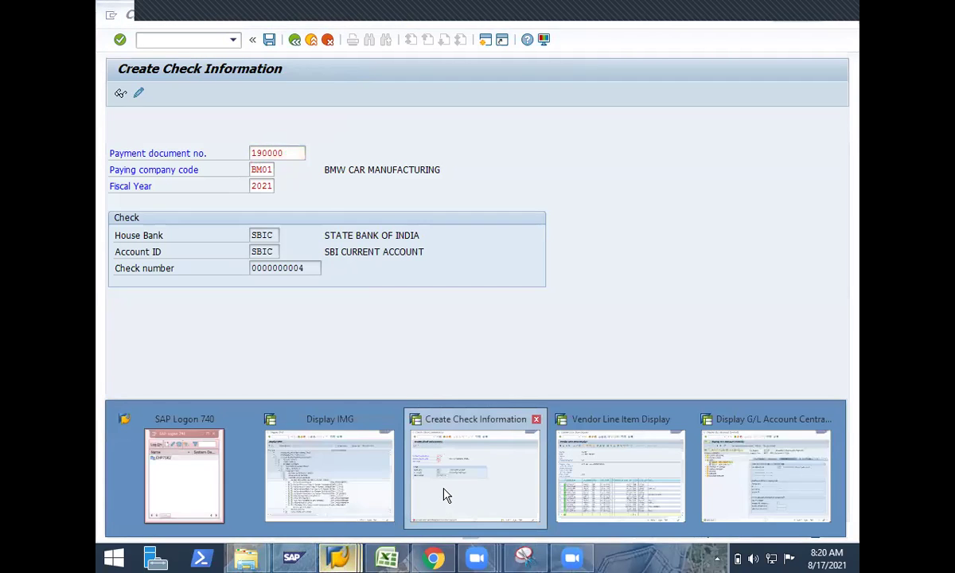
left_click(593, 483)
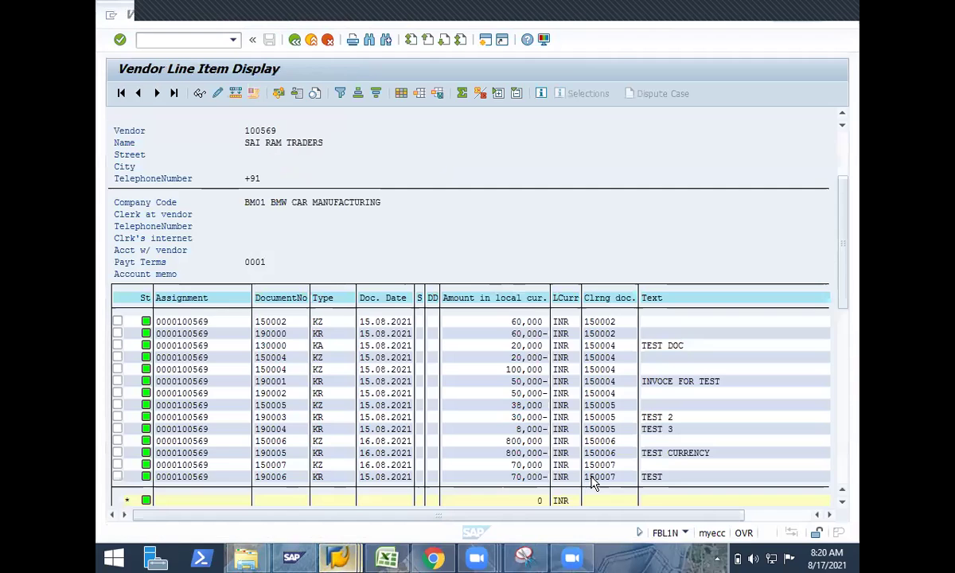
left_click(269, 370)
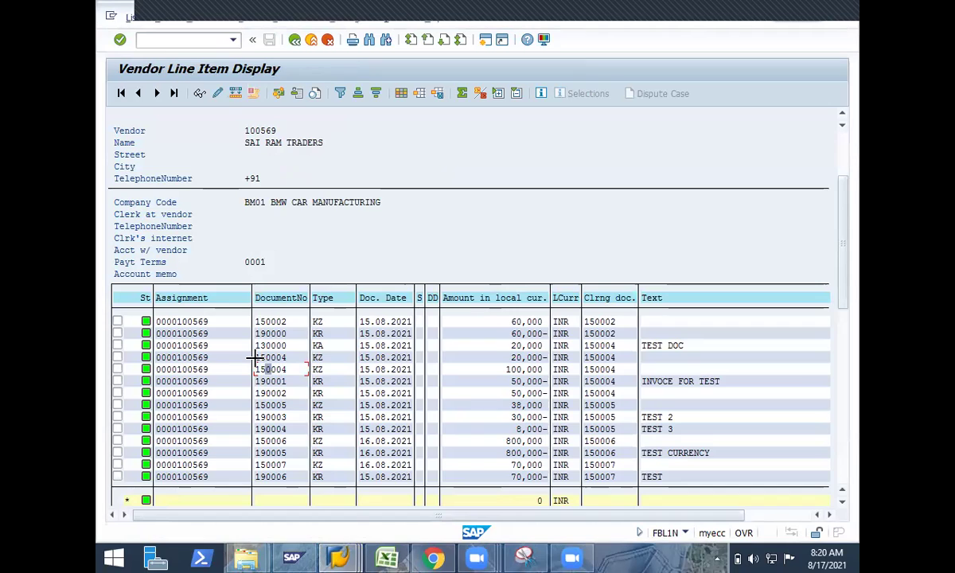
left_click_drag(255, 357, 286, 357)
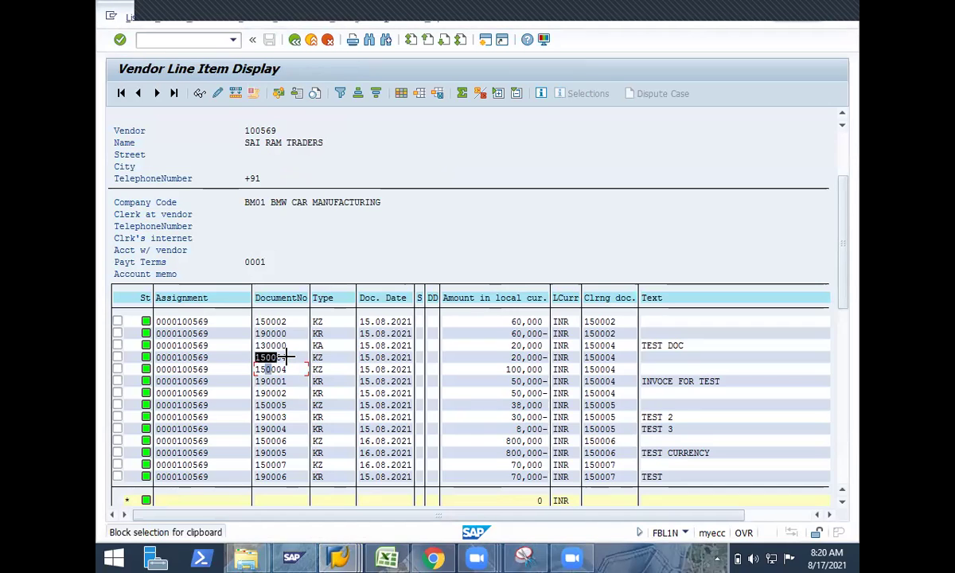
key("ctrl+c")
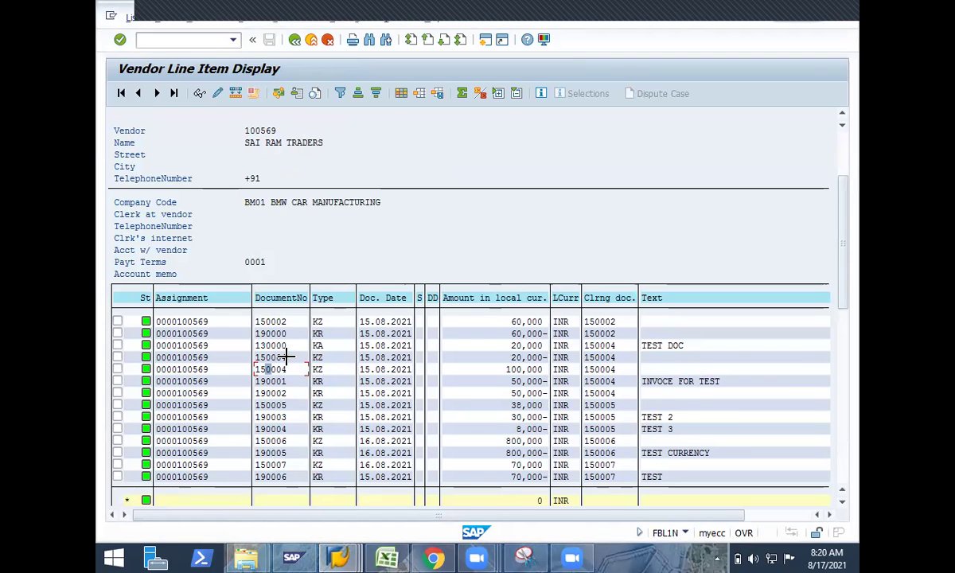
key("alt+Tab")
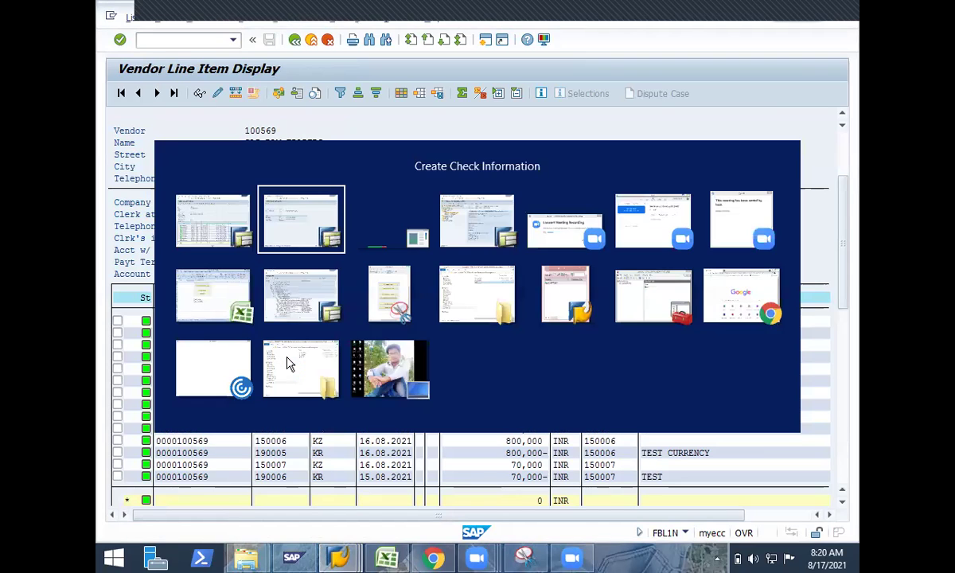
key("ctrl+v")
key("Return")
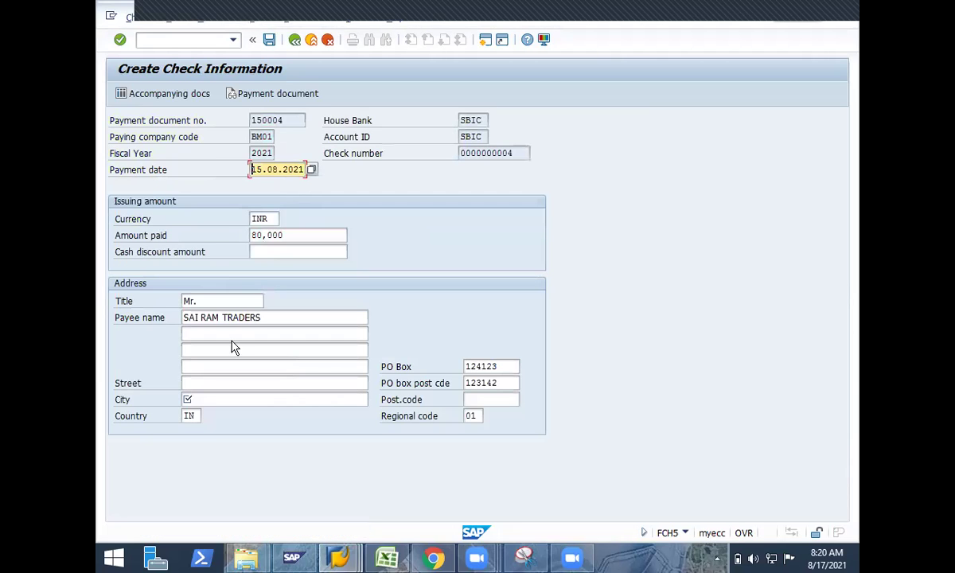
- Set the payee's city to CHITTOOR and save the manual check after reviewing its accompanying documents
left_click(214, 398)
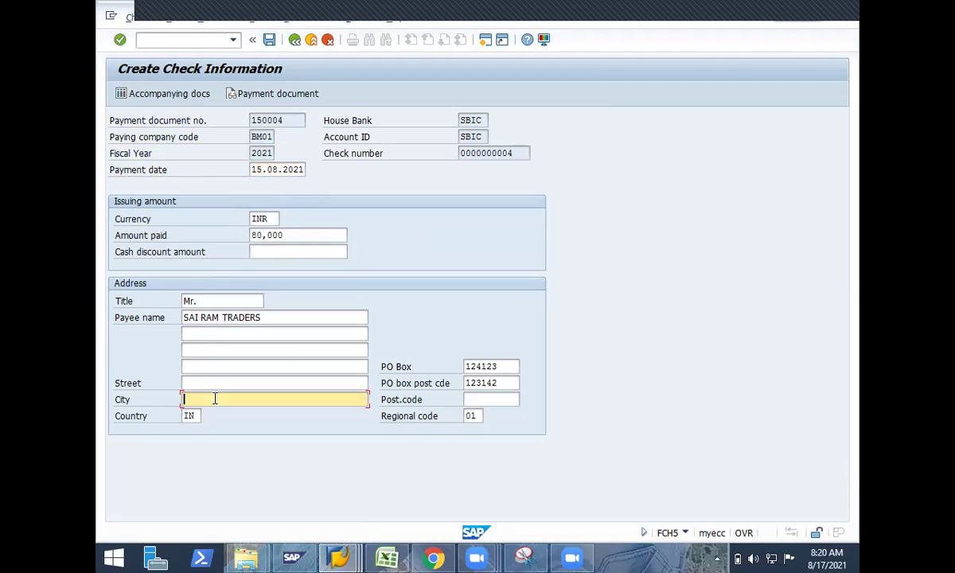
type("CHITTOOR")
left_click(170, 93)
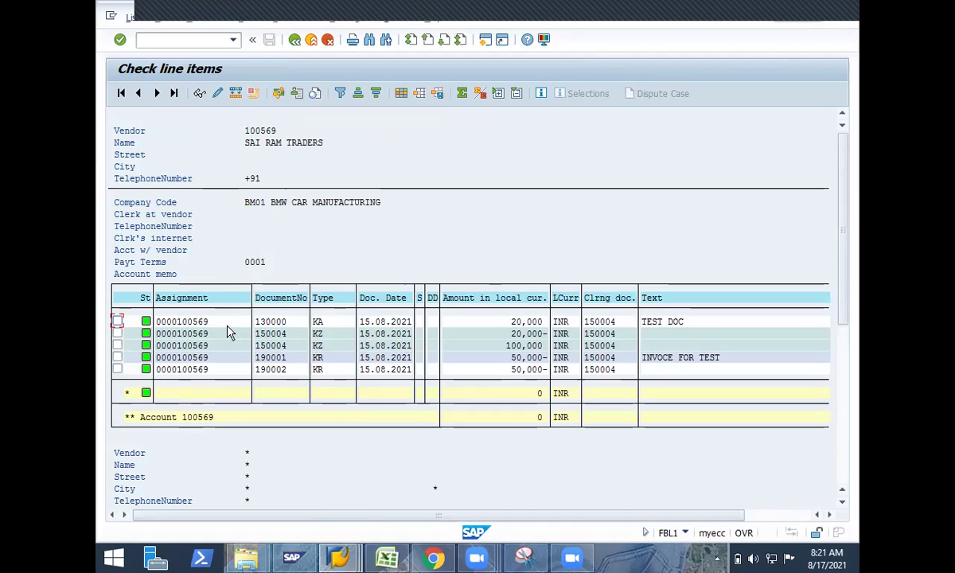
left_click(294, 41)
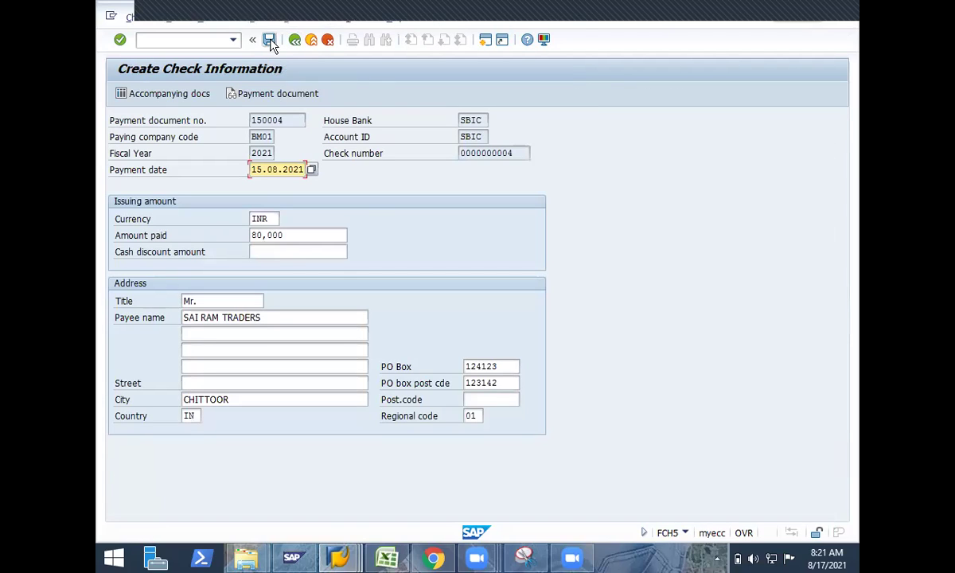
left_click(269, 41)
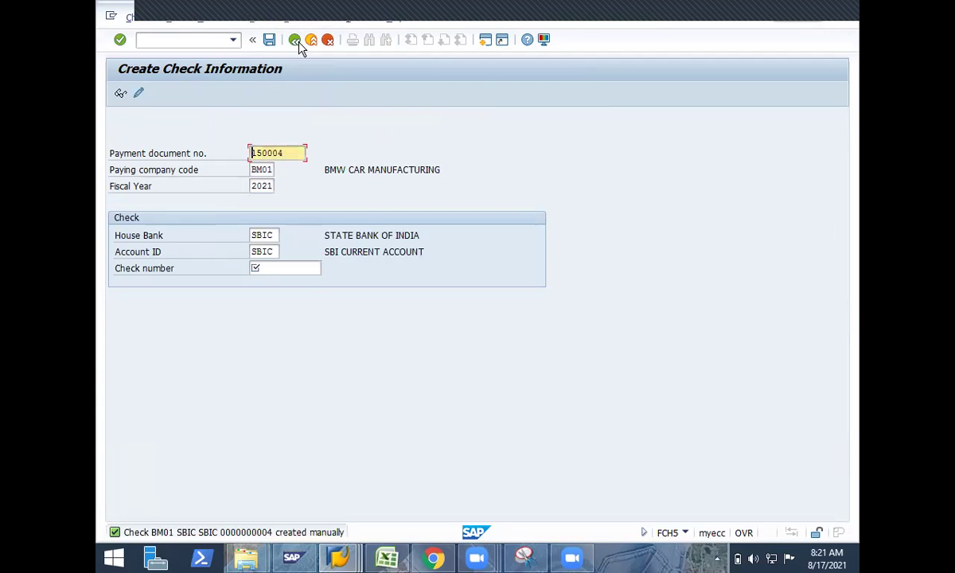
- Leave check creation and run the check register (FCHN) for paying company code BM01
left_click(300, 45)
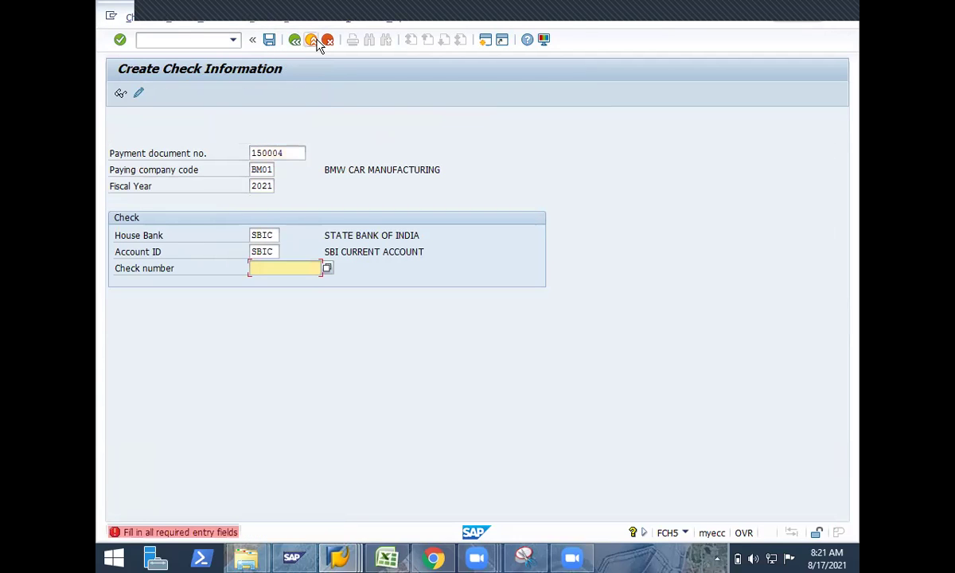
left_click(316, 42)
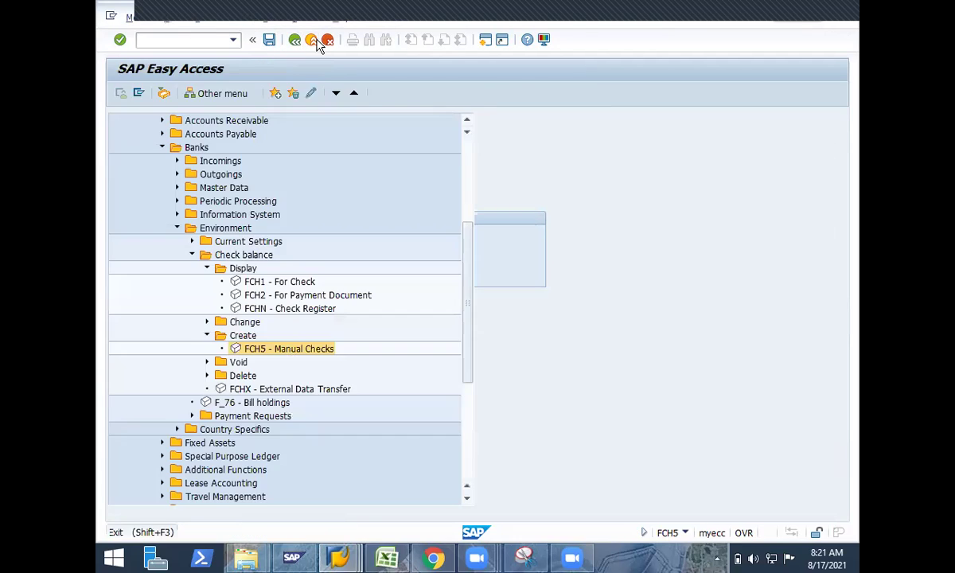
double_click(293, 310)
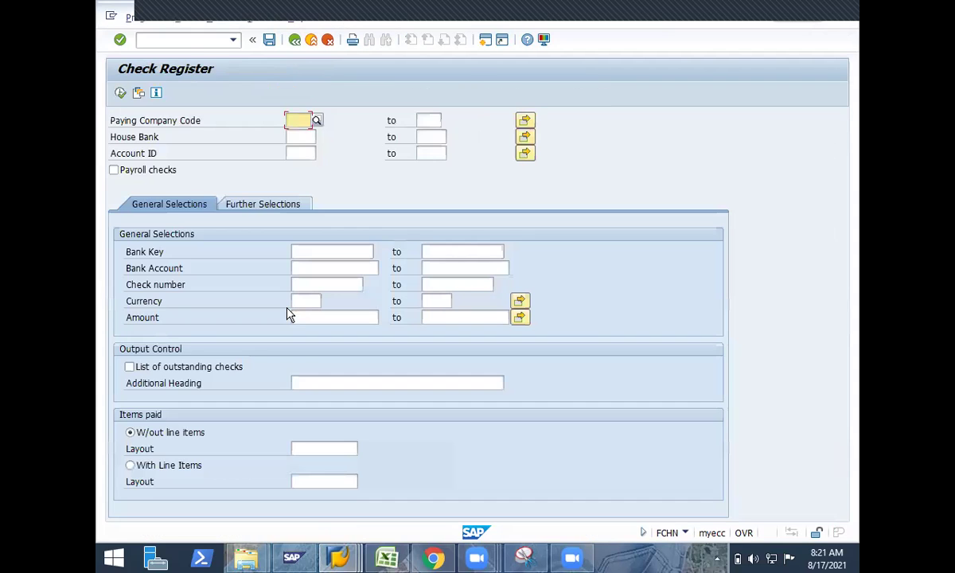
type("BM01")
left_click(120, 94)
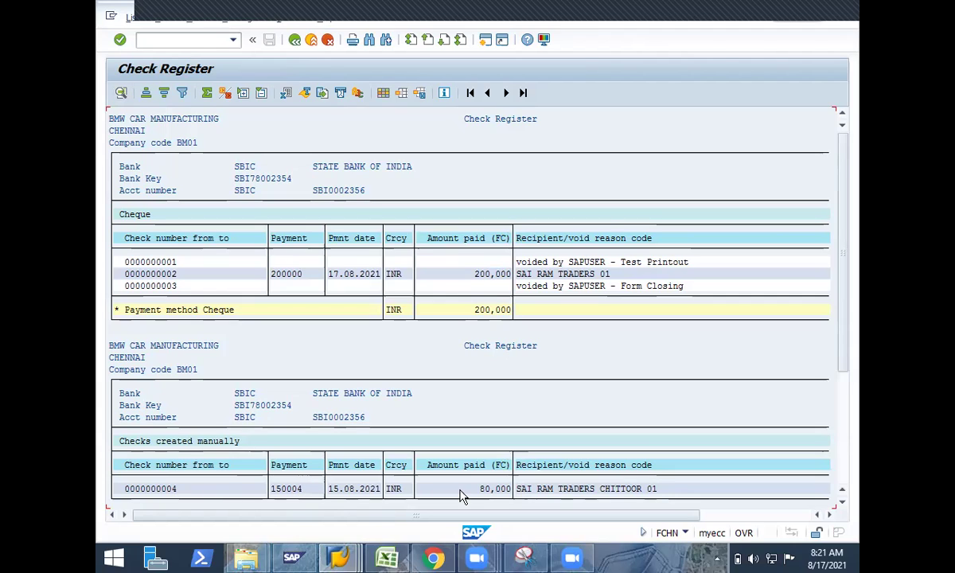
- Review the details, recipient and issuer of the manually created check in the register, and return to SAP Easy Access
left_click(488, 492)
left_click(489, 493)
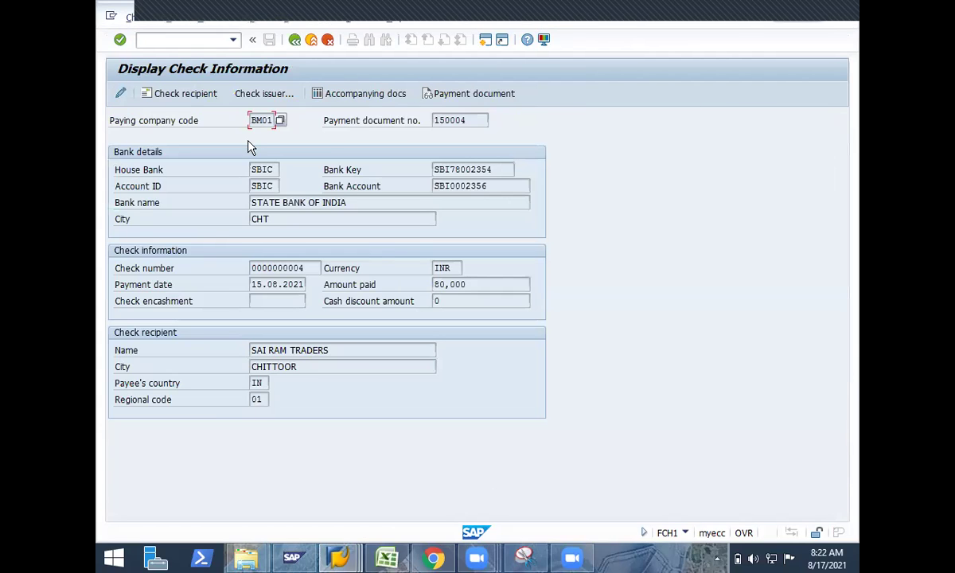
left_click(185, 94)
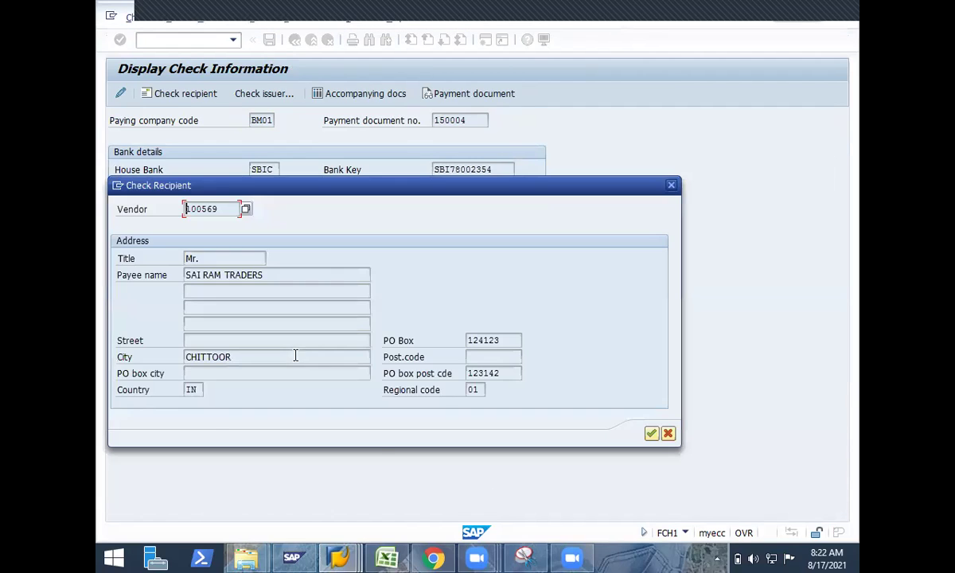
left_click(672, 186)
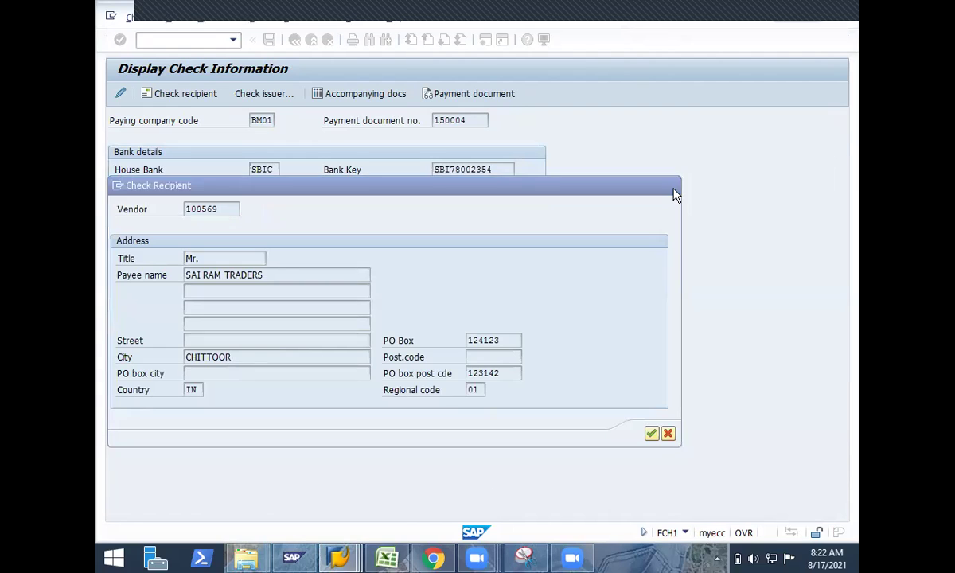
left_click(265, 94)
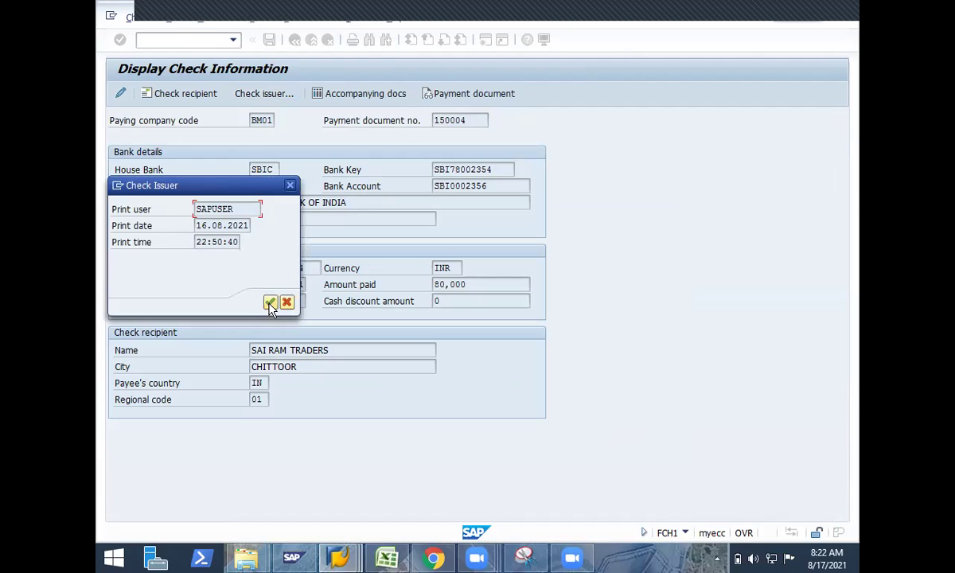
key("Return")
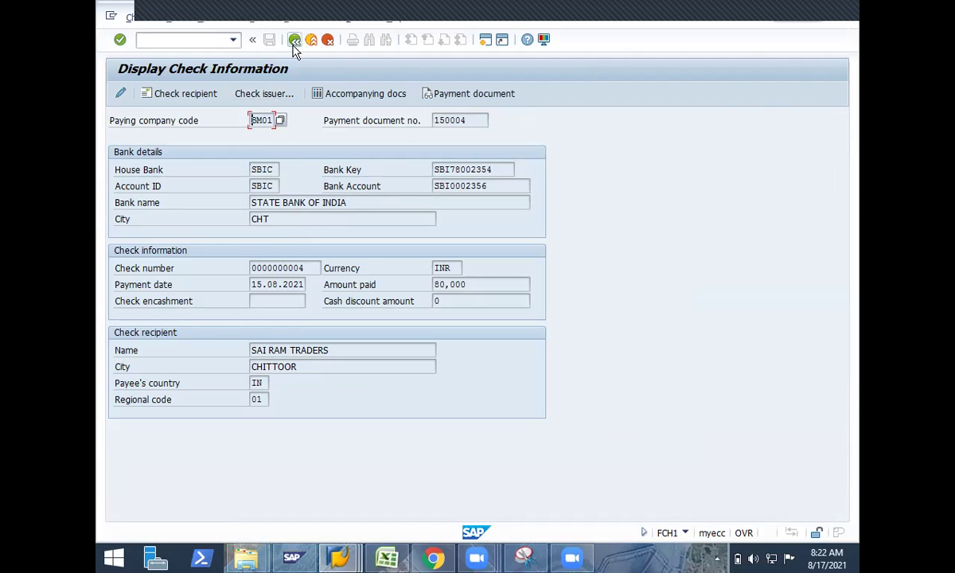
left_click(294, 44)
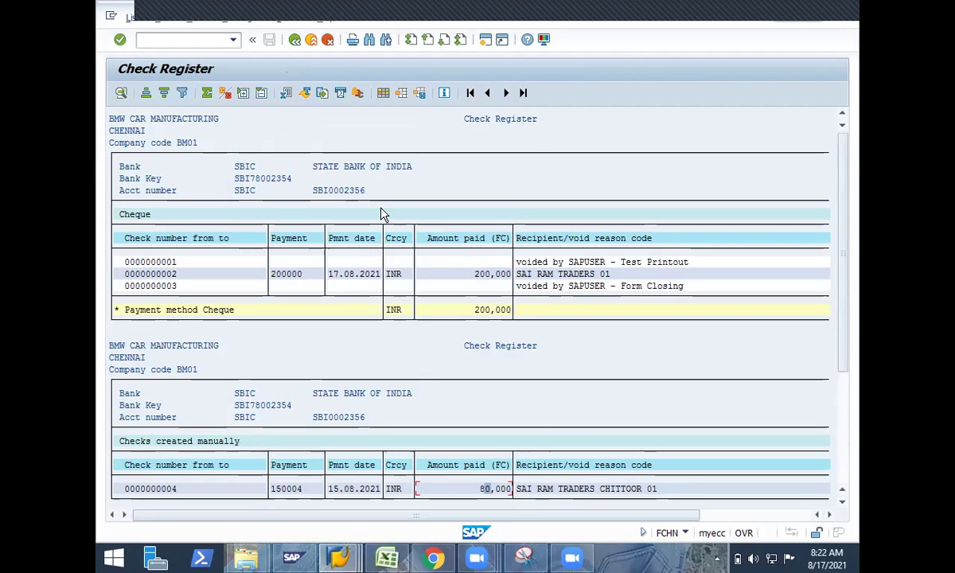
left_click(294, 40)
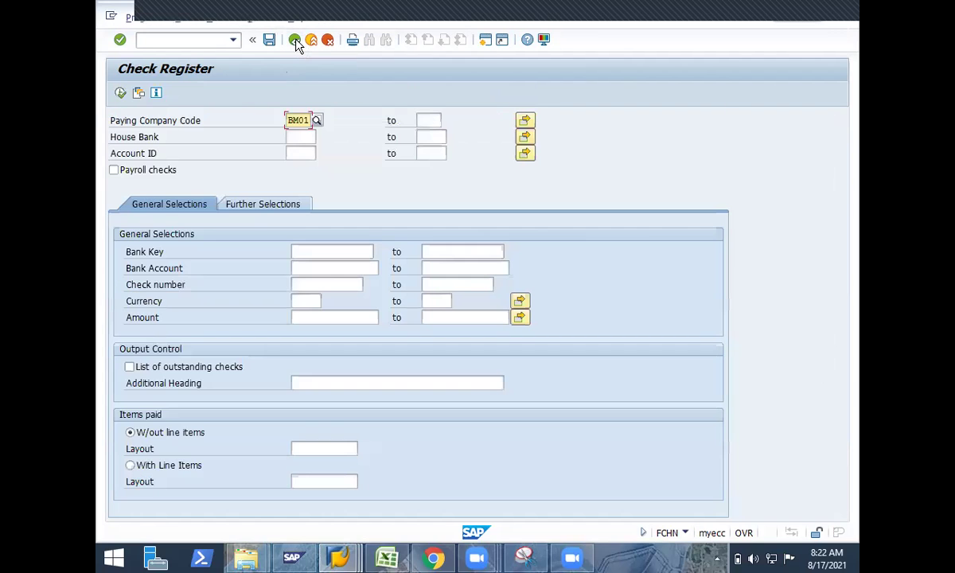
left_click(294, 41)
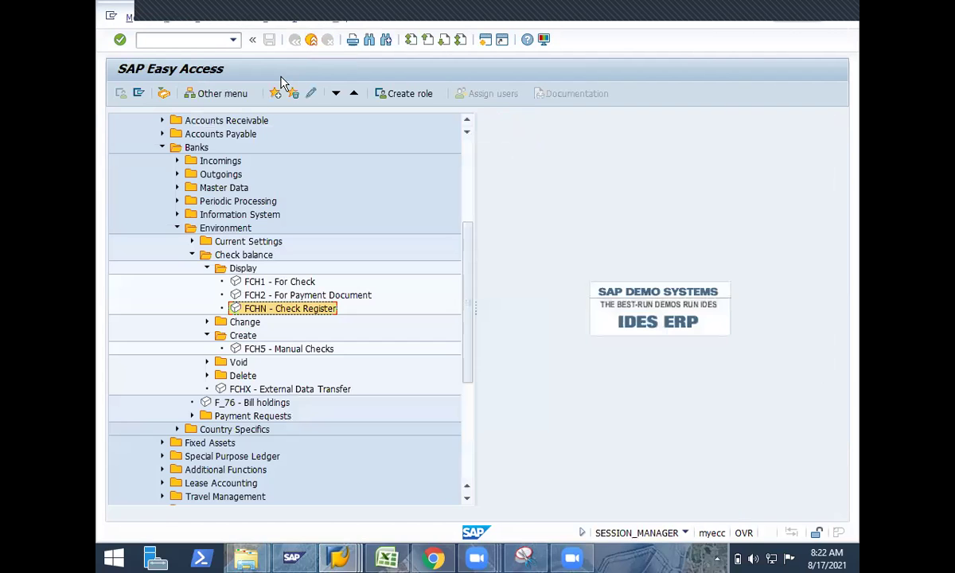
- Expand the Void and Delete groups under Check balance to examine their transactions
left_click(208, 363)
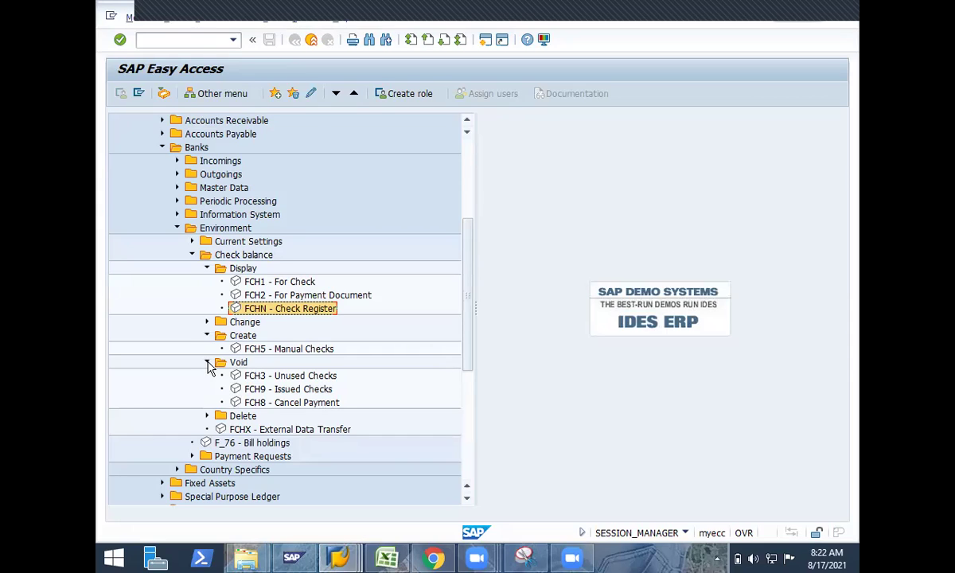
left_click(294, 408)
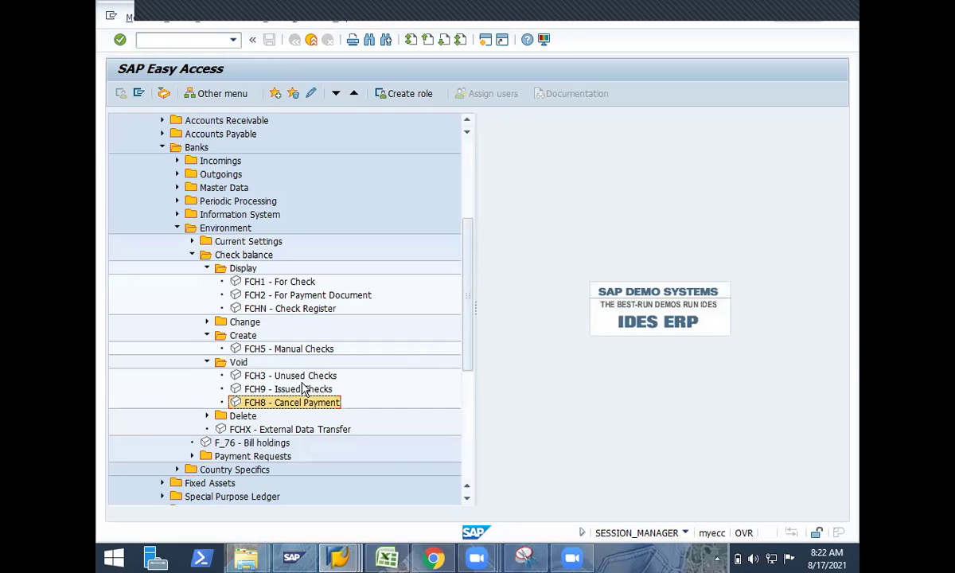
left_click(207, 416)
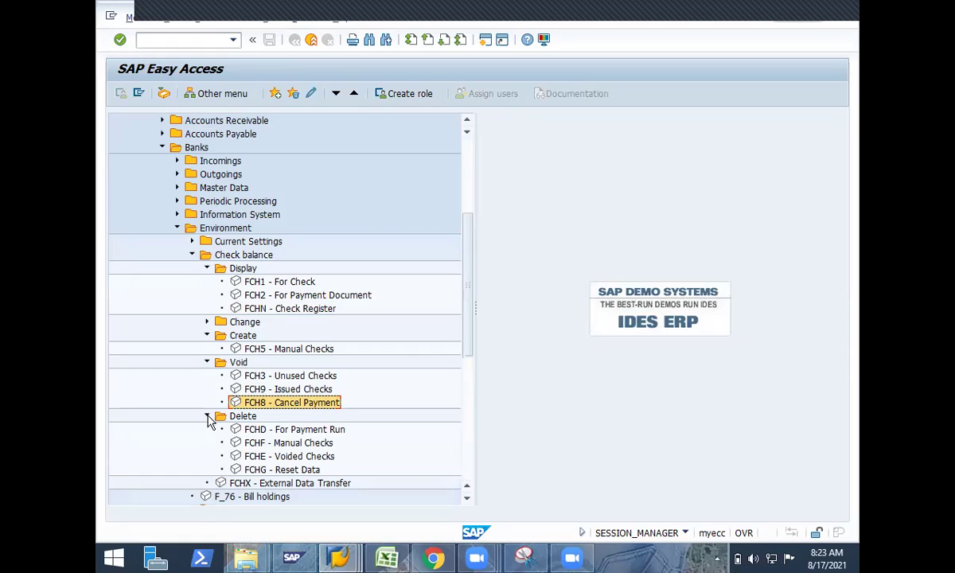
- Start the automatic payment transaction (F110) from SAP Easy Access
left_click(340, 562)
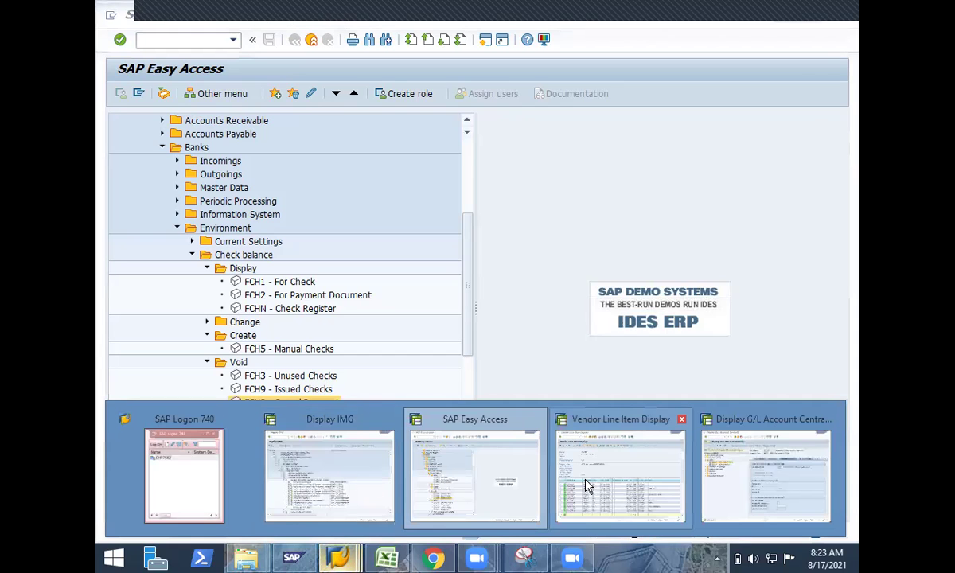
left_click(467, 466)
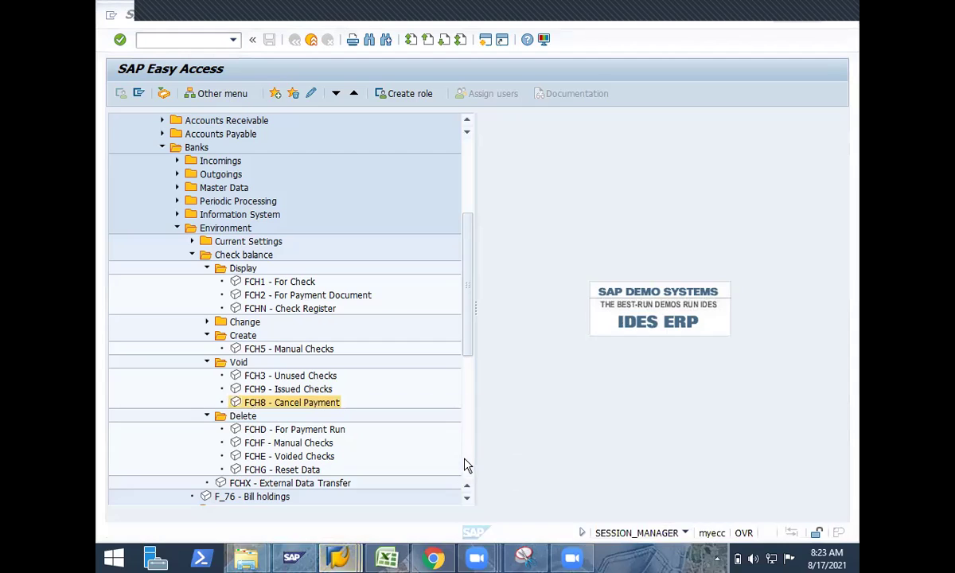
left_click(199, 40)
type("F")
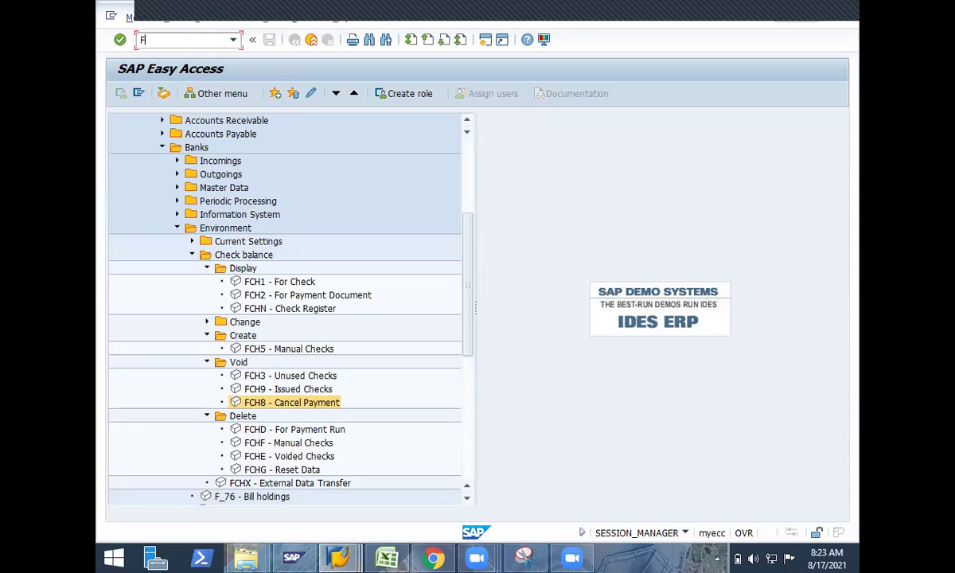
type("110")
key("Return")
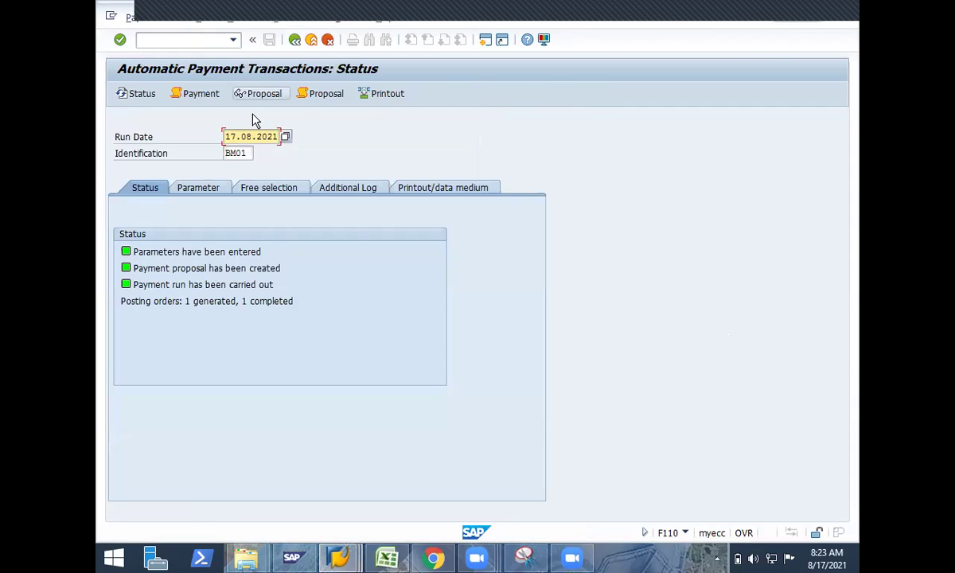
left_click(380, 102)
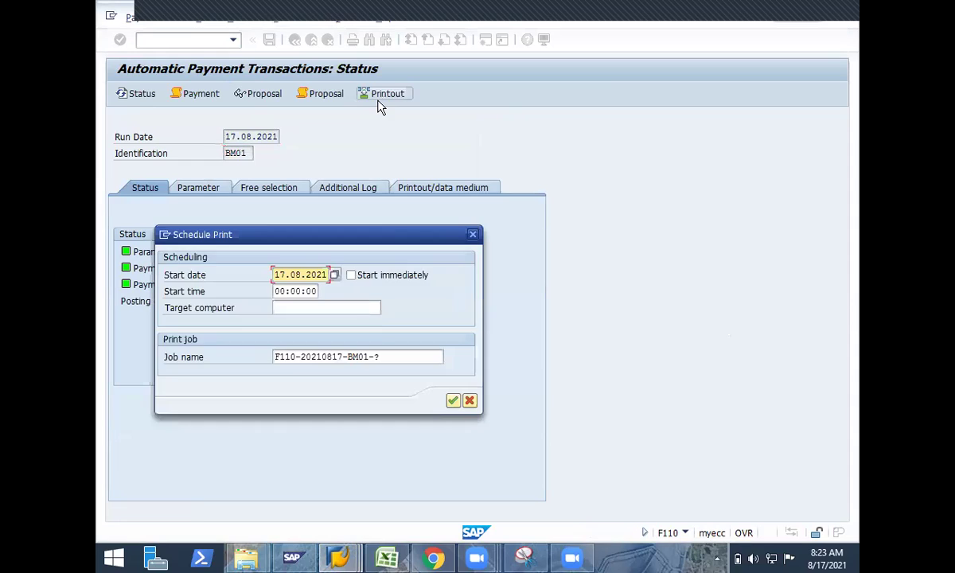
left_click(395, 350)
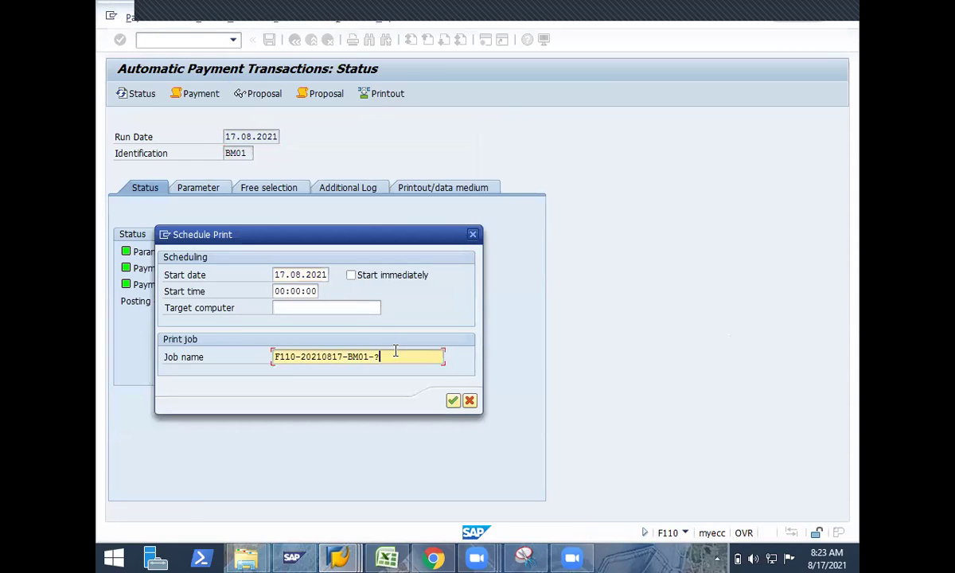
left_click(452, 401)
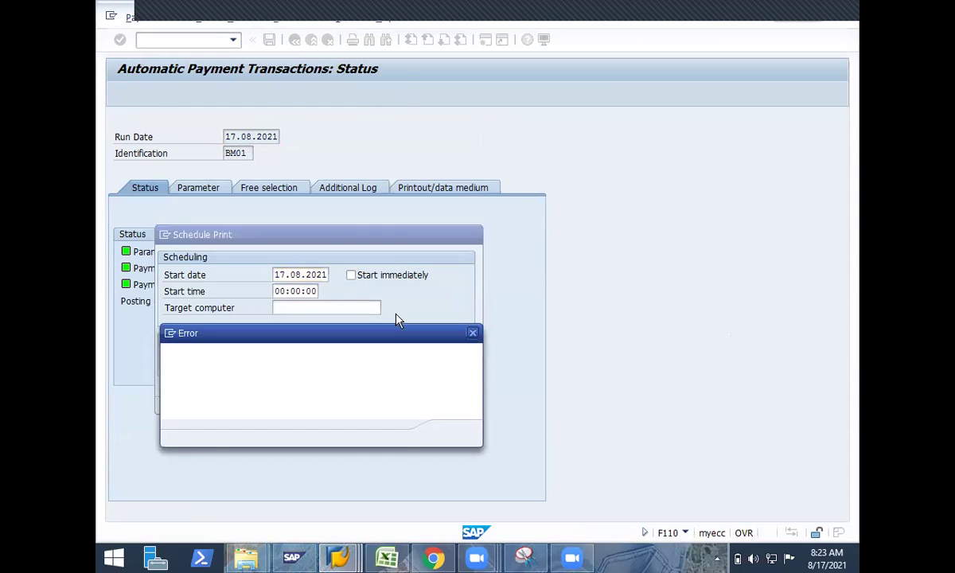
left_click(472, 333)
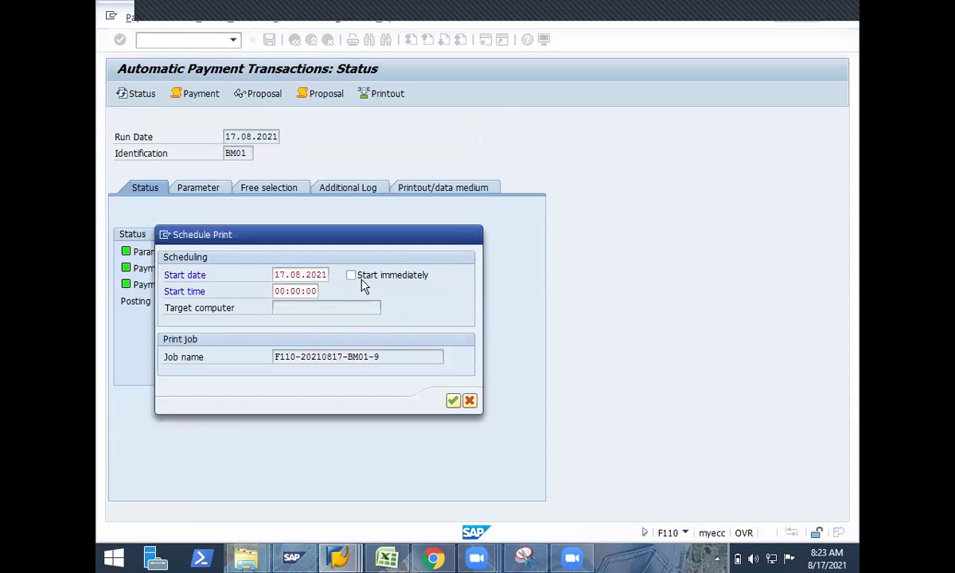
left_click(351, 274)
left_click(452, 401)
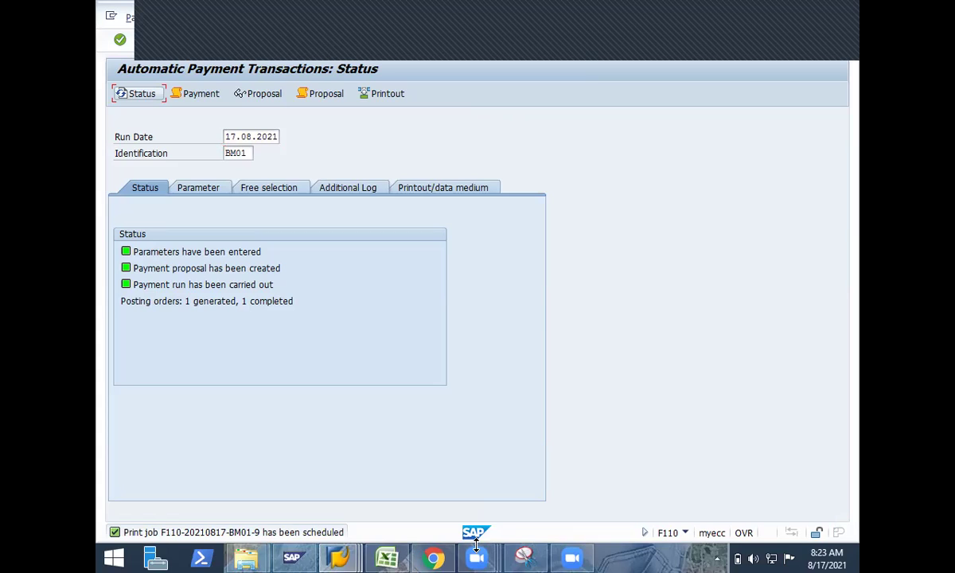
- Display the own spool requests and examine the void, delete and change options for check information
left_click(342, 20)
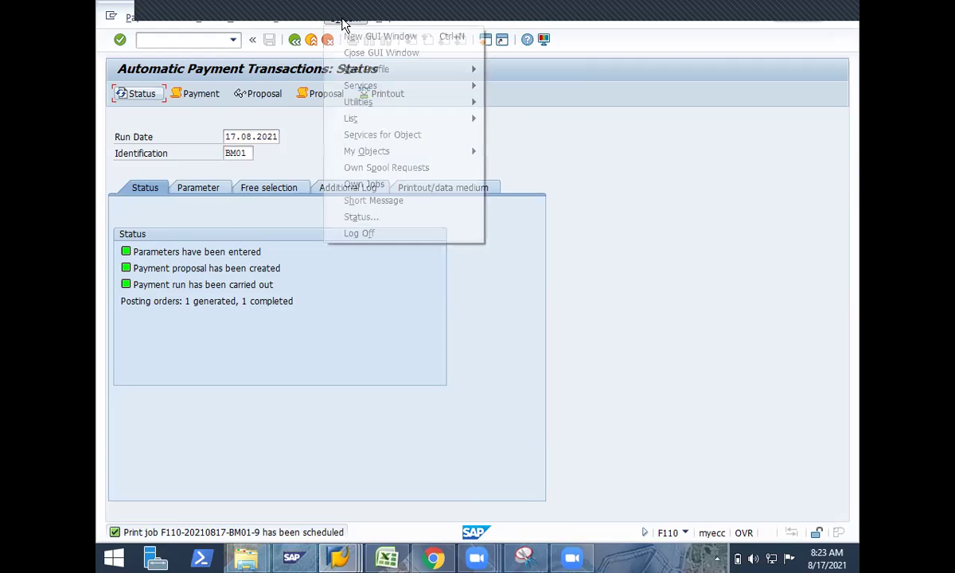
left_click(411, 171)
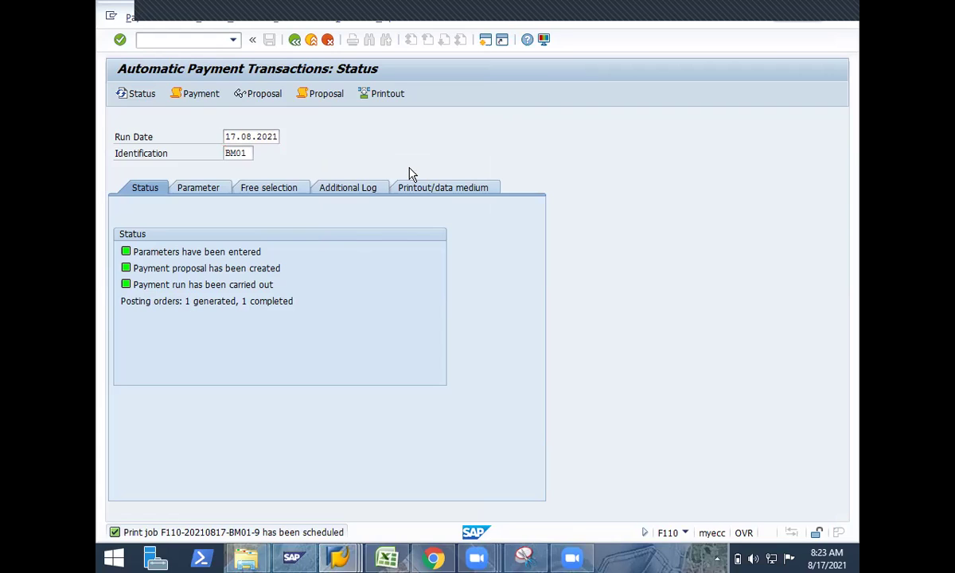
left_click(277, 20)
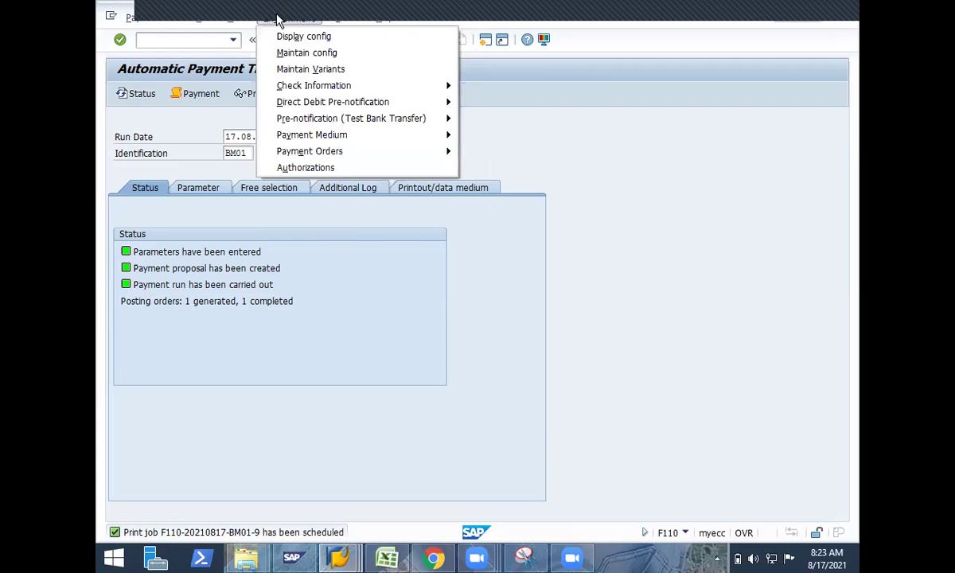
mouse_move(291, 86)
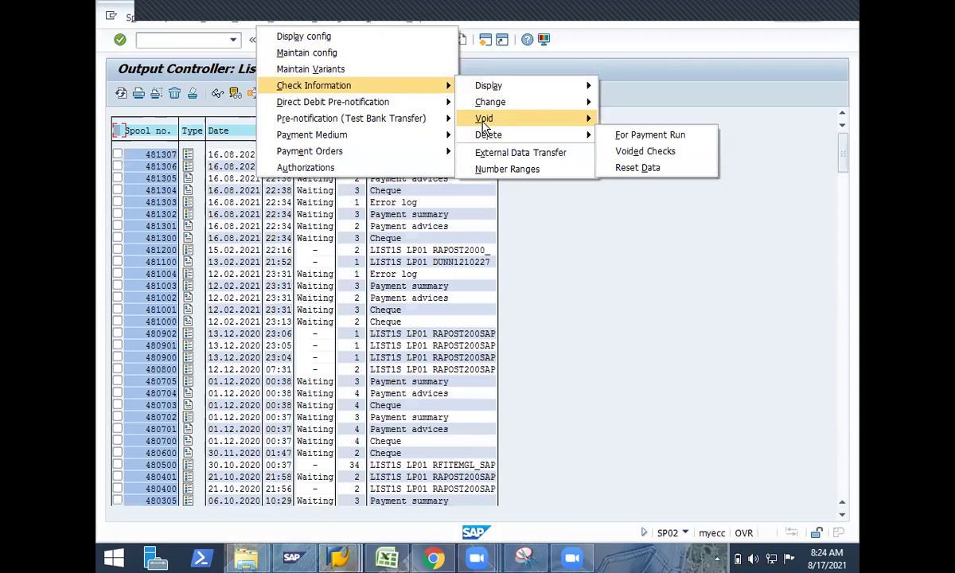
mouse_move(483, 122)
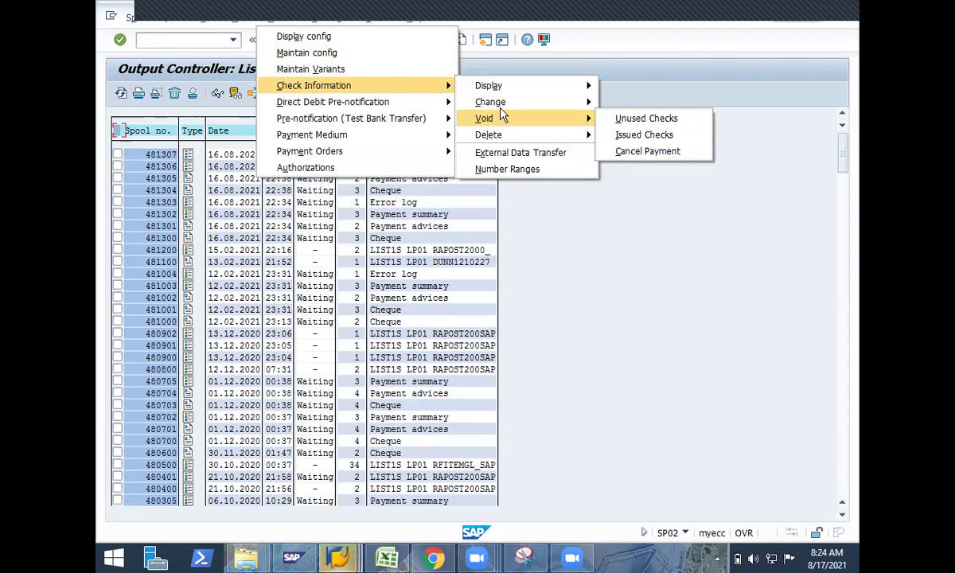
mouse_move(507, 106)
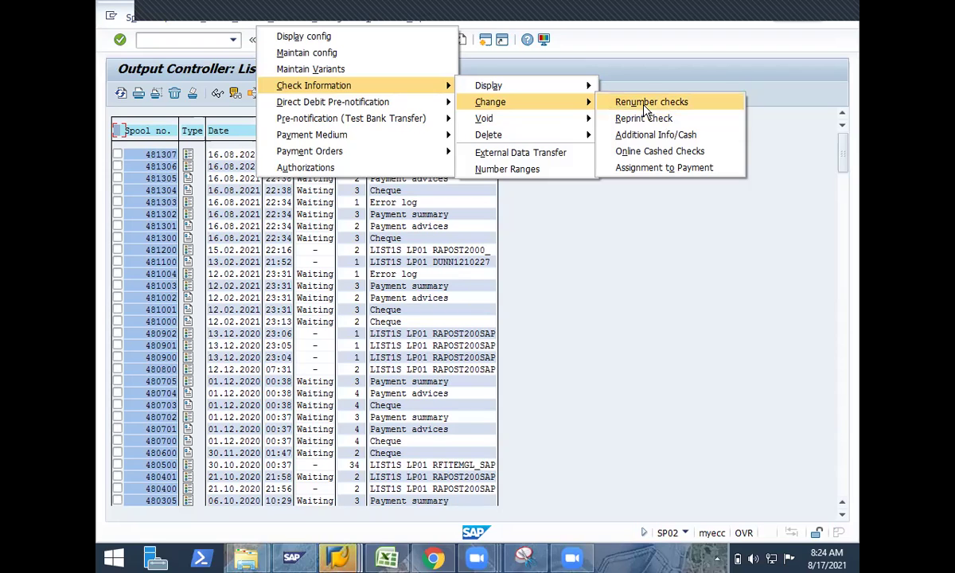
left_click(525, 243)
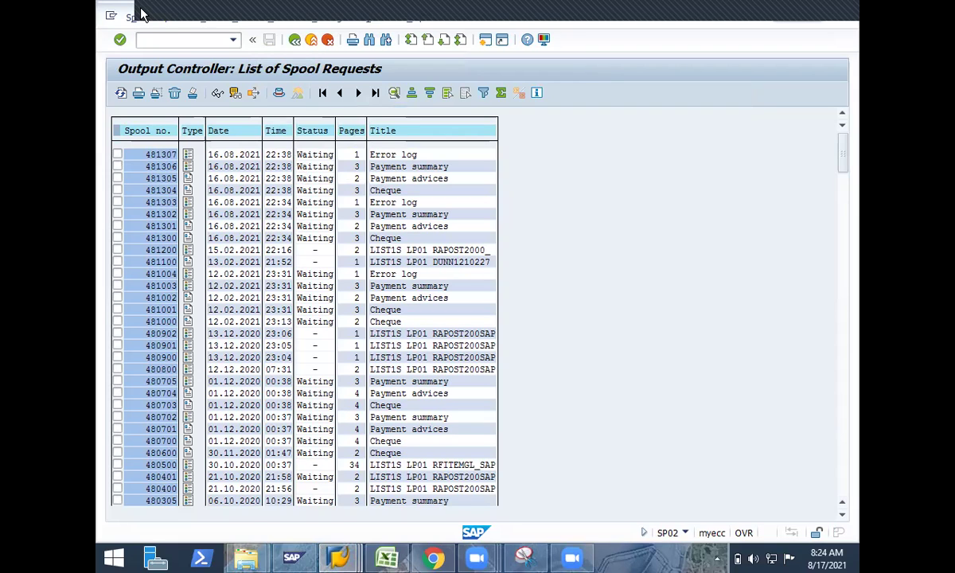
- Leave the spool request list and return to SAP Easy Access
left_click(178, 40)
type("/N")
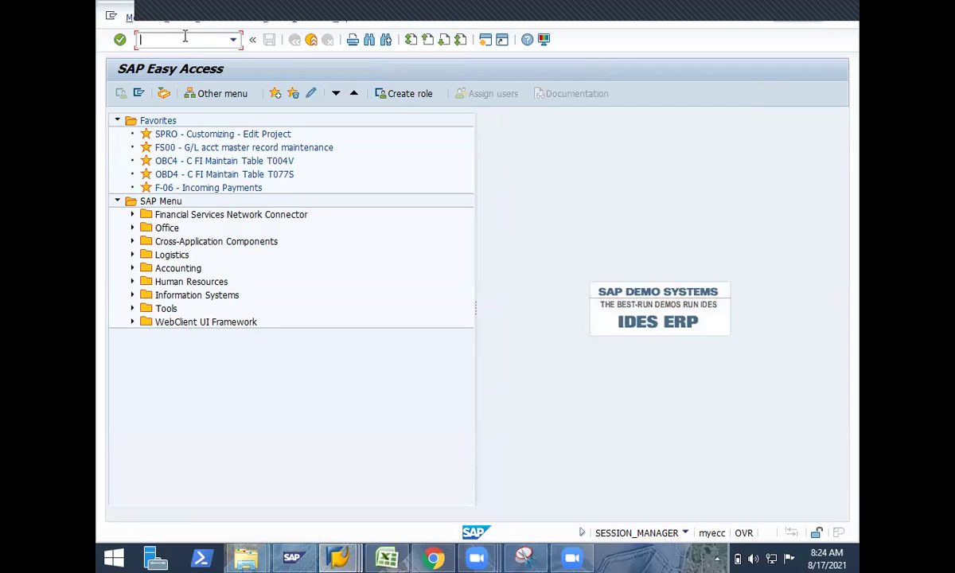
type("/")
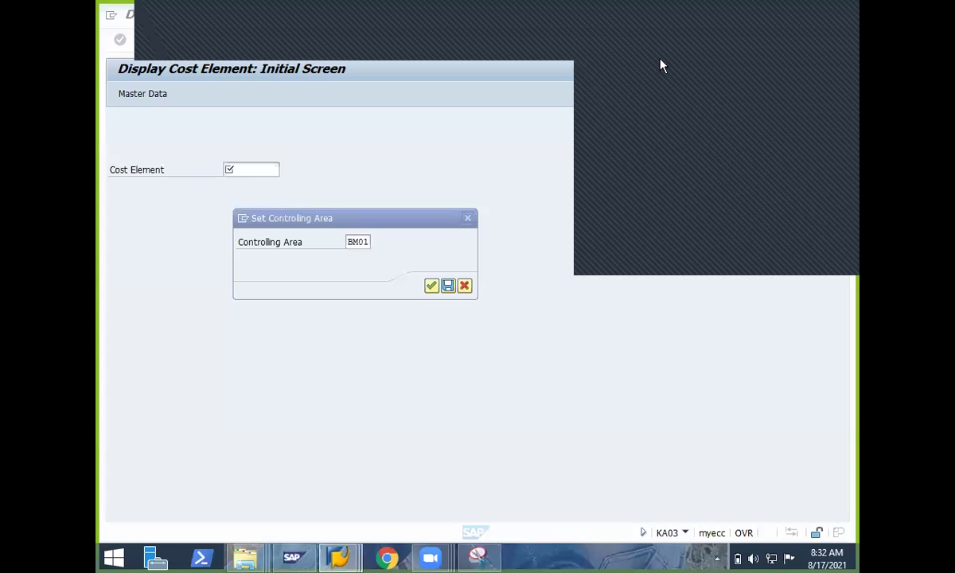
- Accept controlling area BM01 and display the master data of cost element 400000
left_click(432, 285)
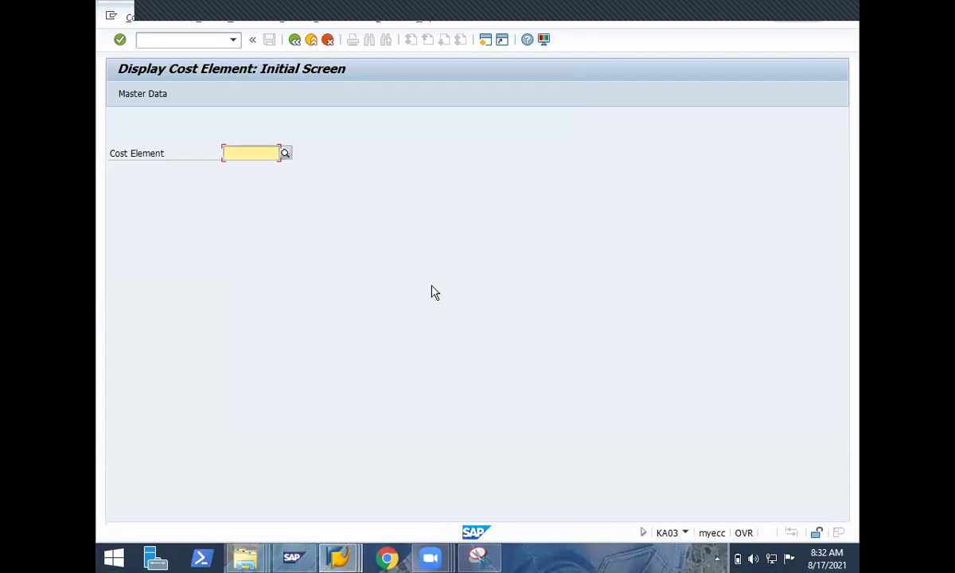
key("Return")
key("Return")
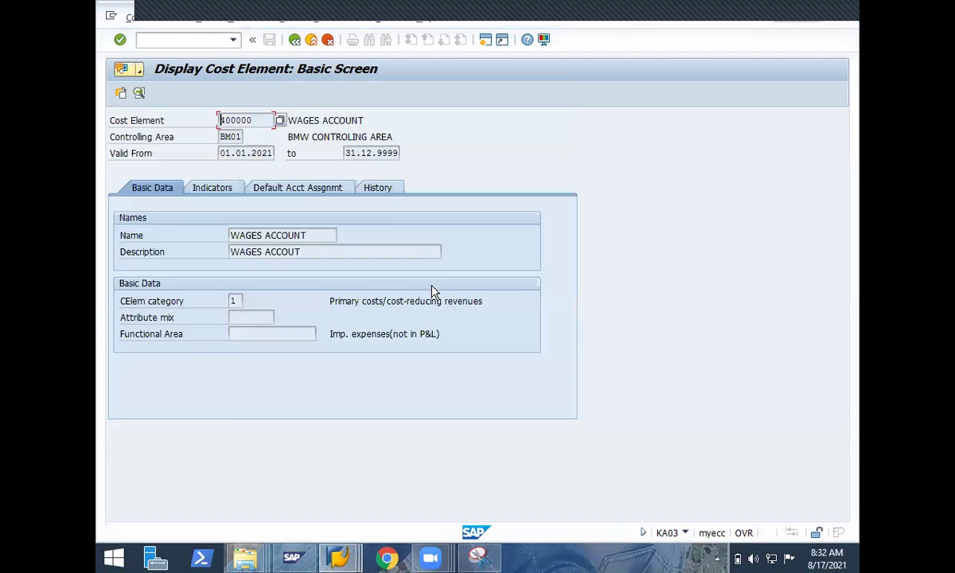
- Examine the possible cost element categories, the indicators and the default account assignment of the wages cost element
left_click(238, 303)
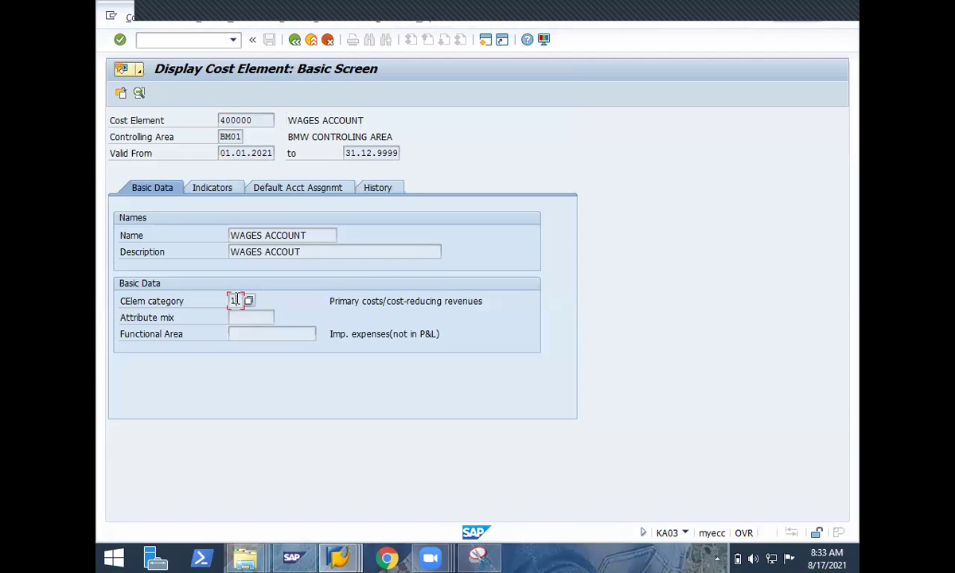
left_click(249, 301)
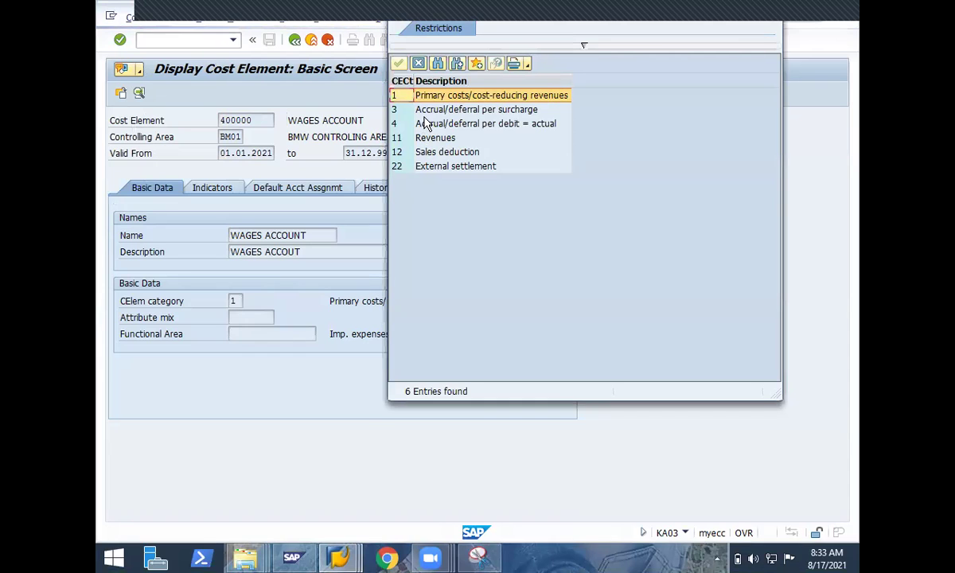
left_click(419, 65)
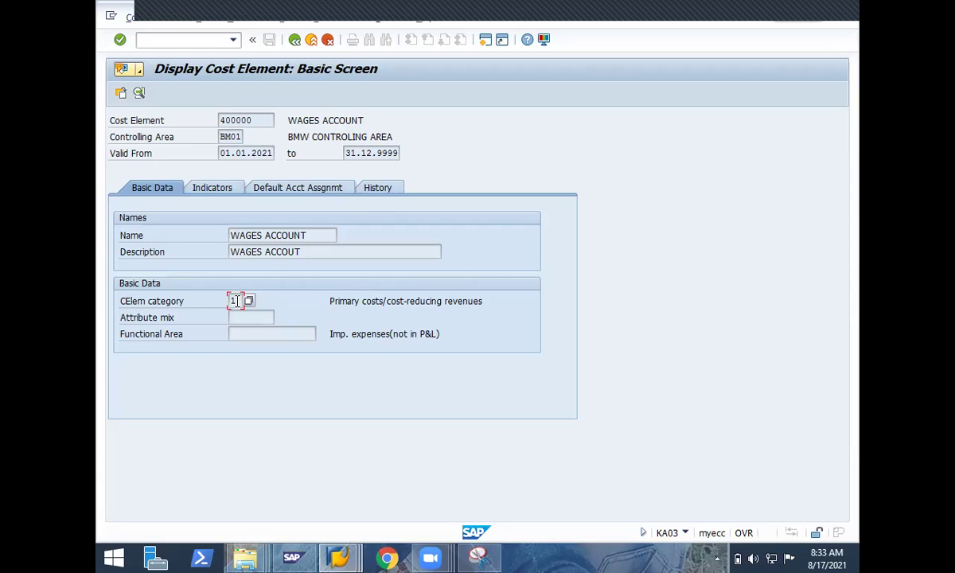
left_click(215, 189)
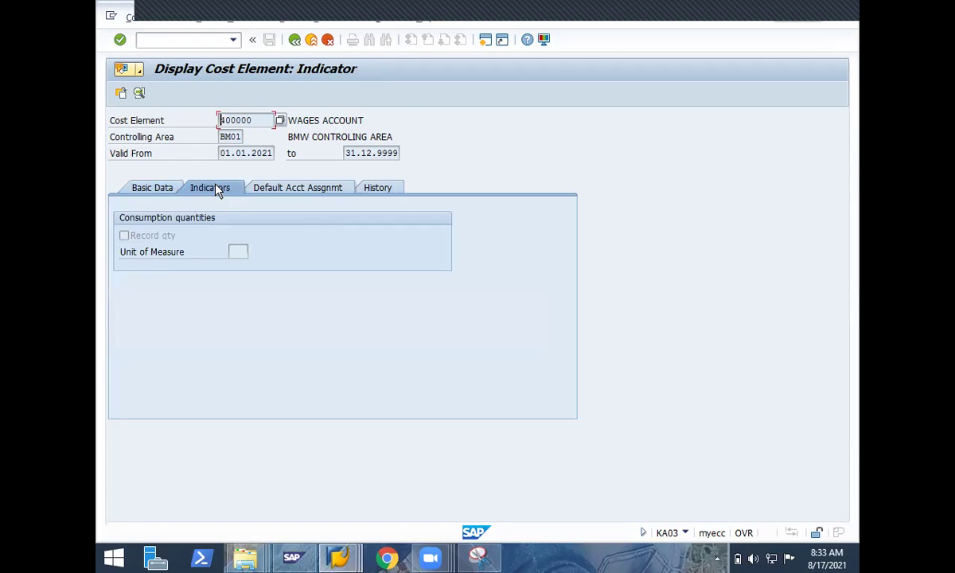
left_click(290, 188)
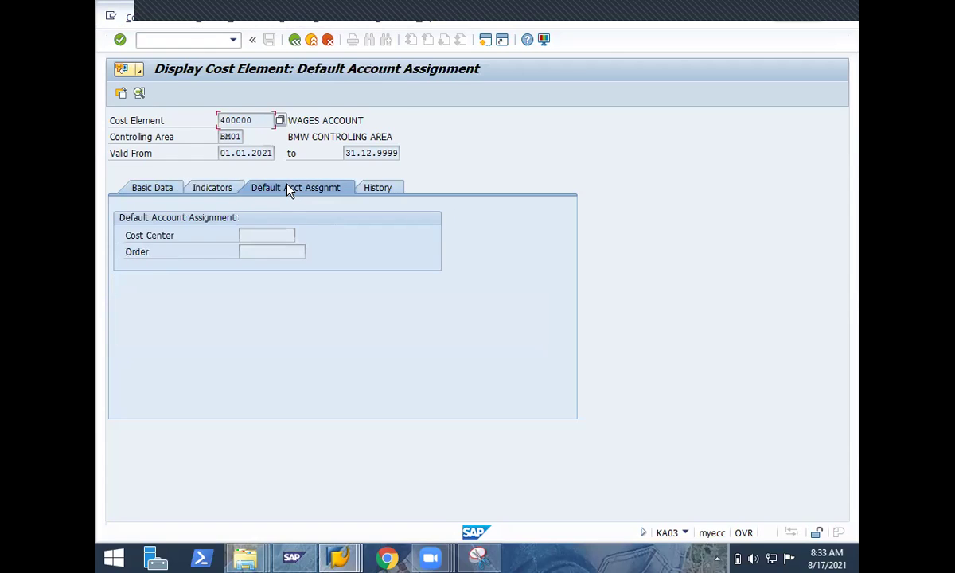
left_click(160, 188)
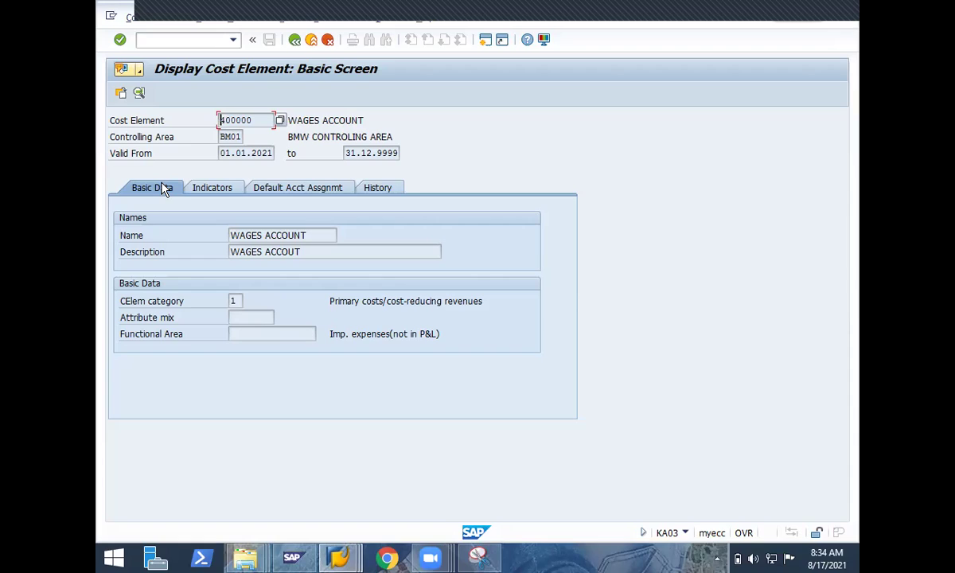
- Open the default account assignment view (OKB9) and position the list at company code MRF
left_click(184, 37)
type("/NOKB9")
key("Return")
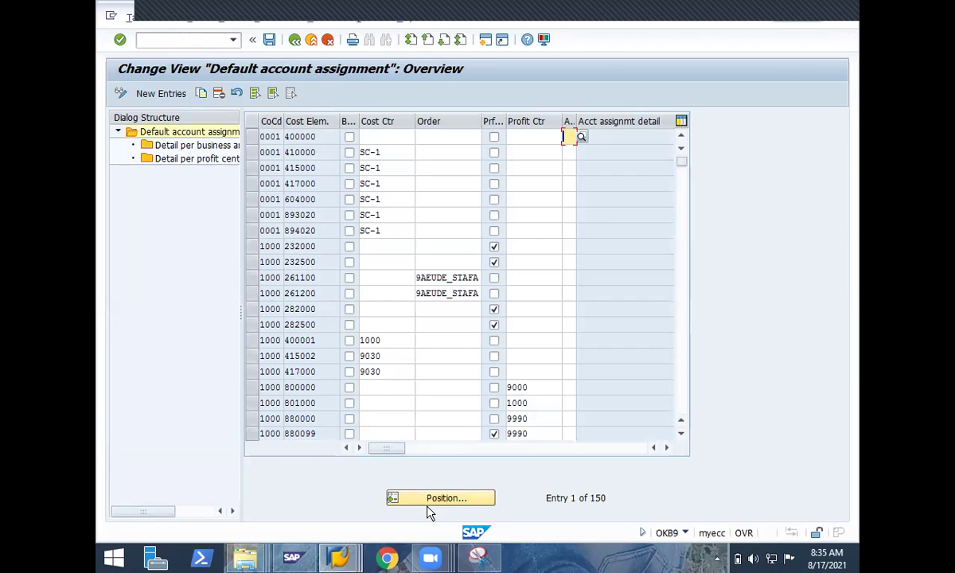
left_click(448, 498)
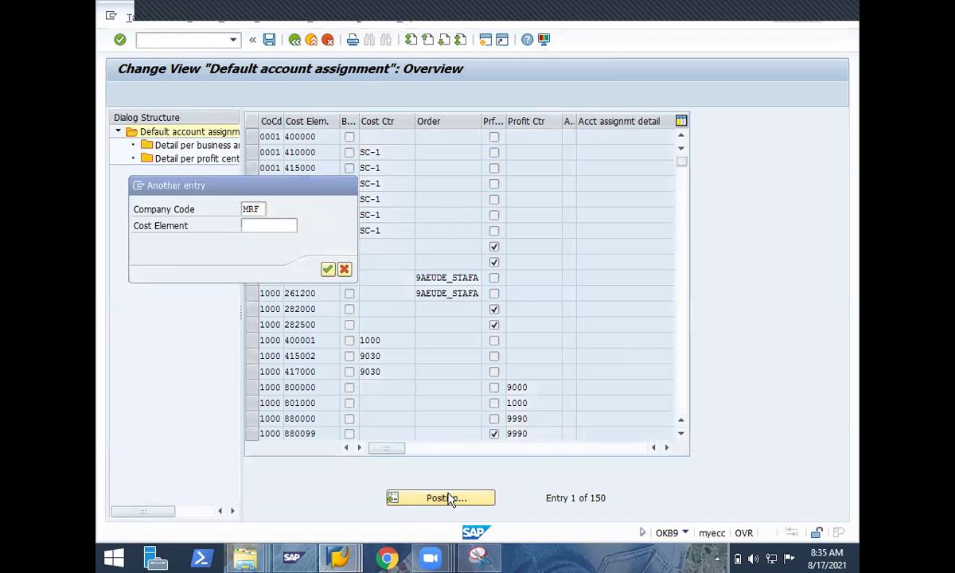
key("Escape")
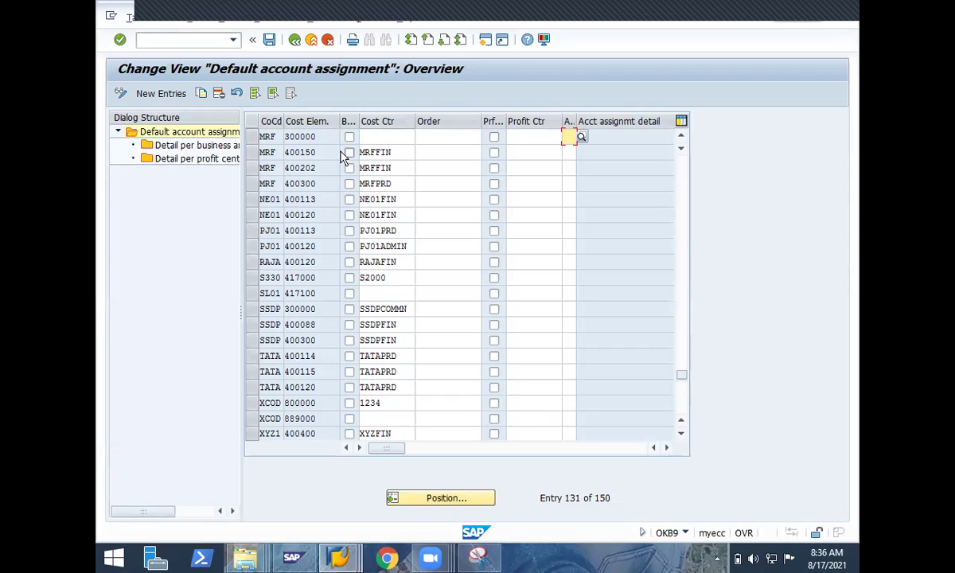
- Select the MRF entry for cost element 400150 and try to open its details per profit center and per business area
left_click_drag(325, 152, 287, 152)
left_click(288, 152)
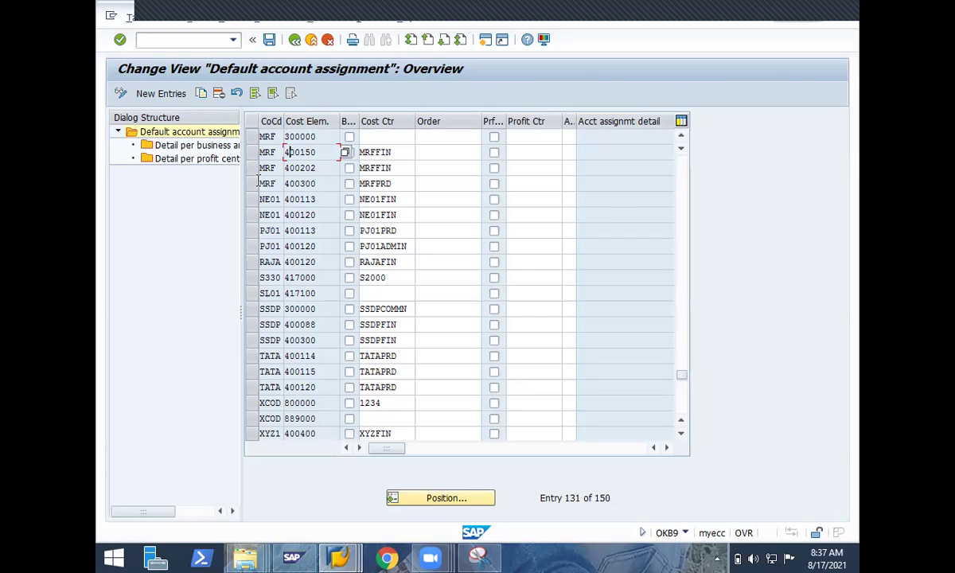
left_click(250, 152)
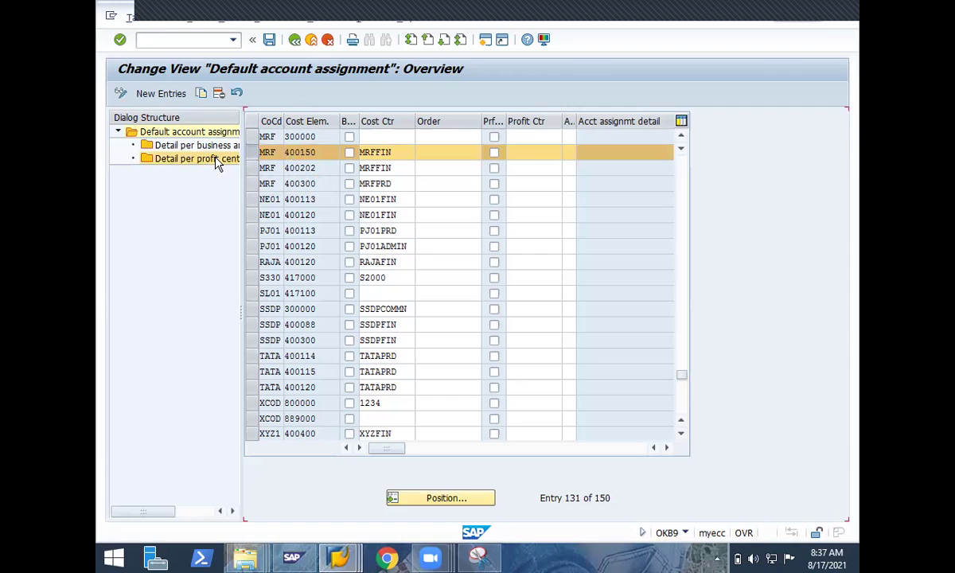
double_click(216, 163)
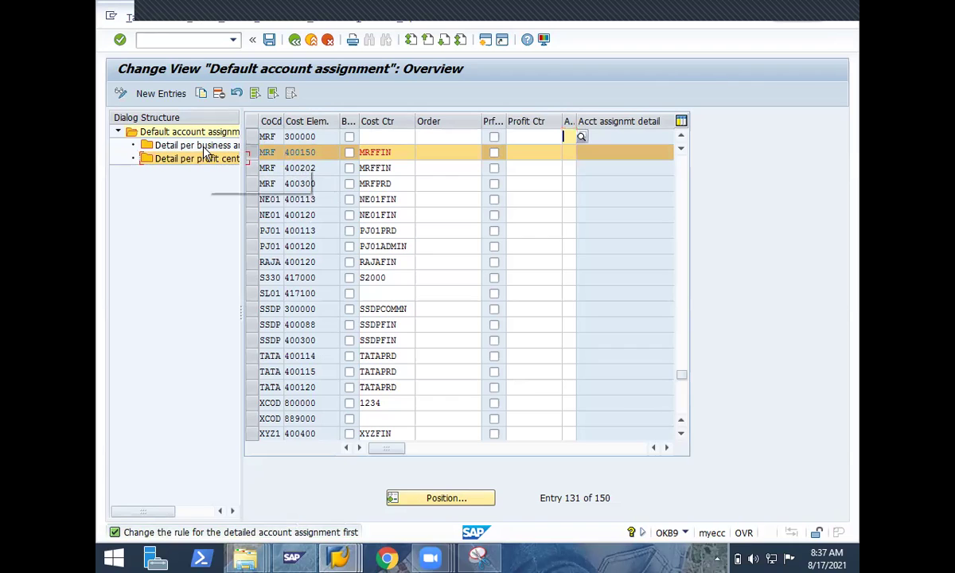
double_click(189, 135)
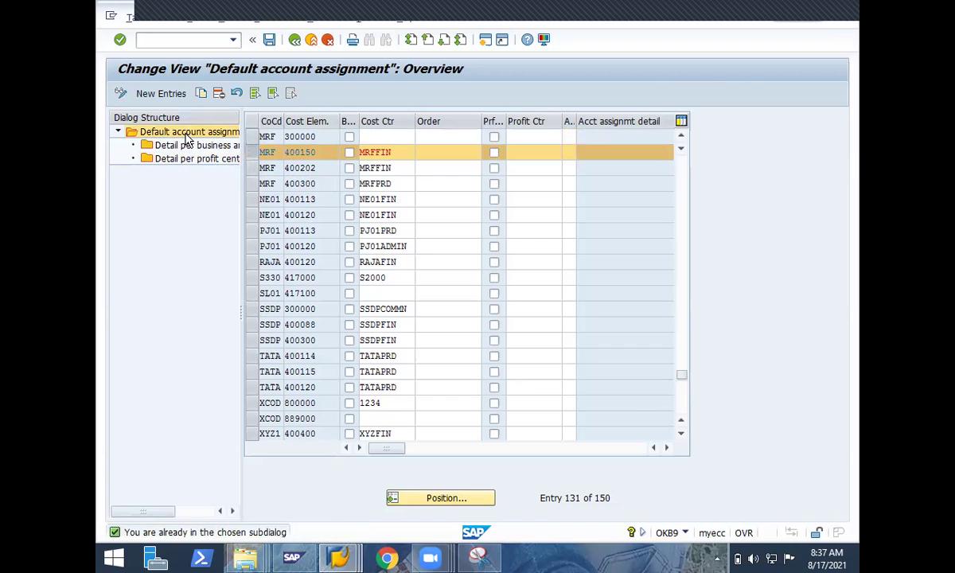
double_click(190, 146)
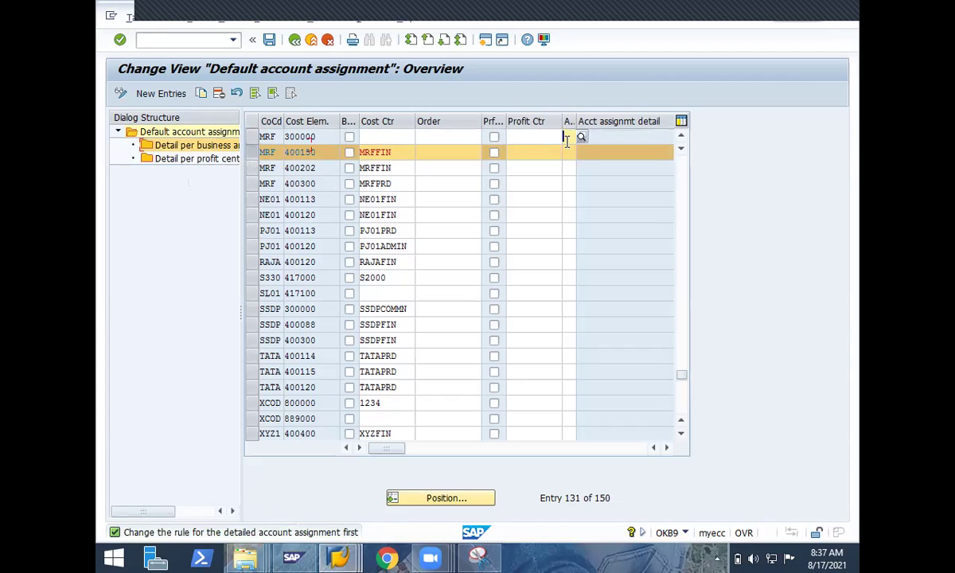
left_click(570, 151)
double_click(230, 161)
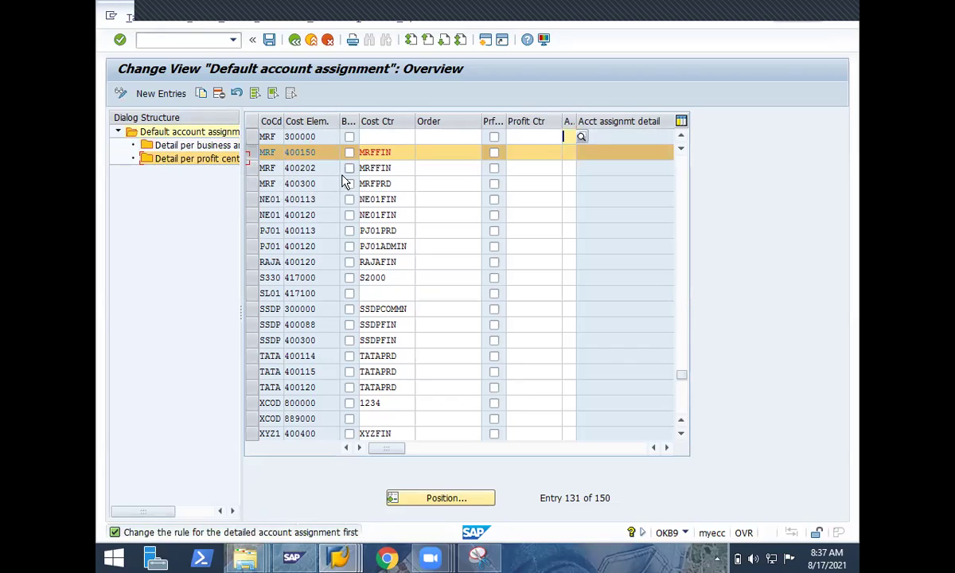
- Set the account assignment detail of the MRF 400150 entry to 2 (Business area is mandatory) and try to open its detail per profit center
left_click(574, 156)
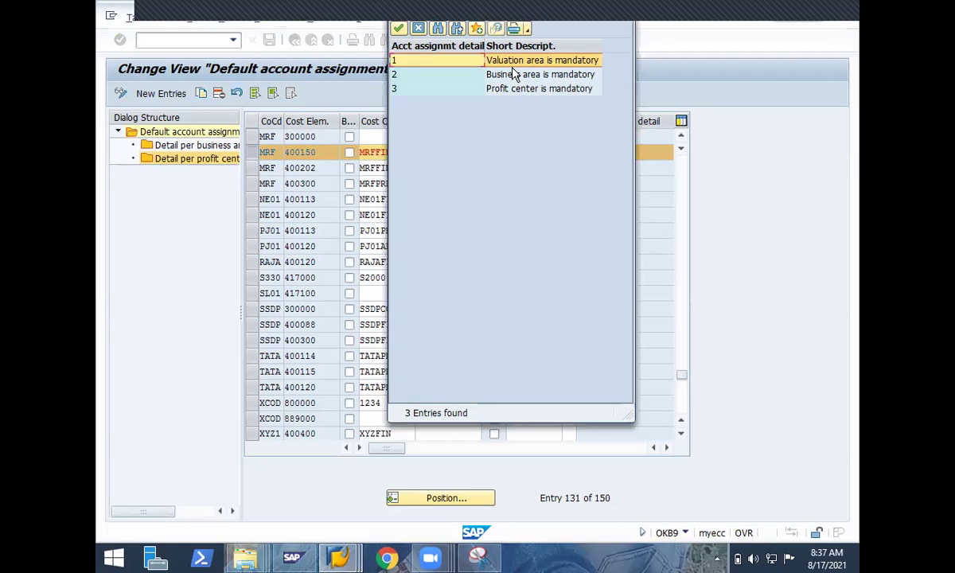
key("Escape")
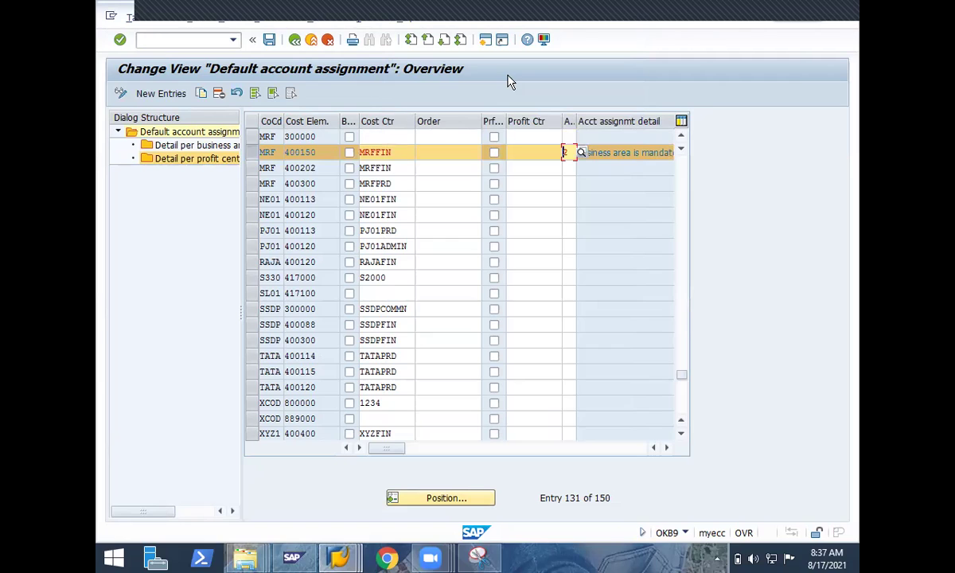
left_click(180, 160)
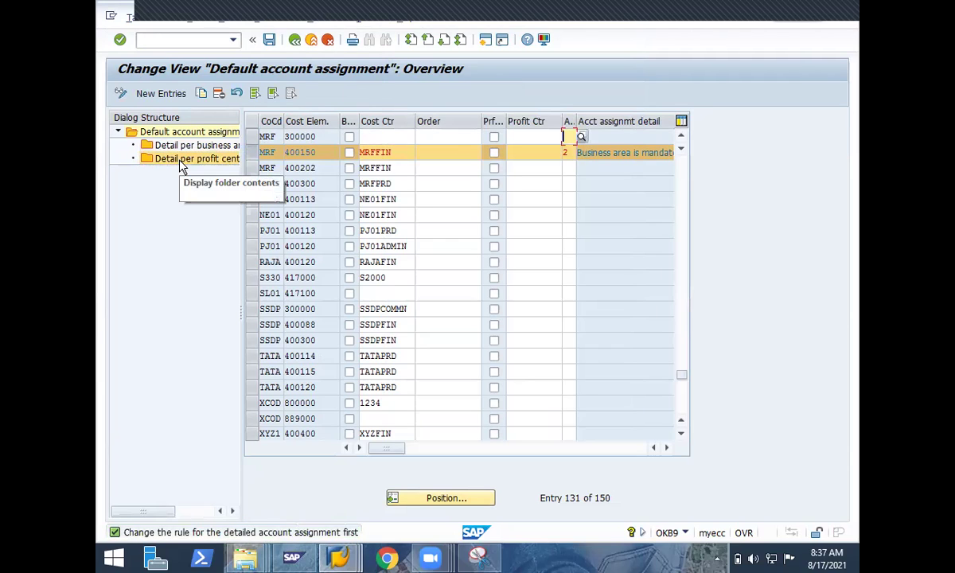
left_click(181, 161)
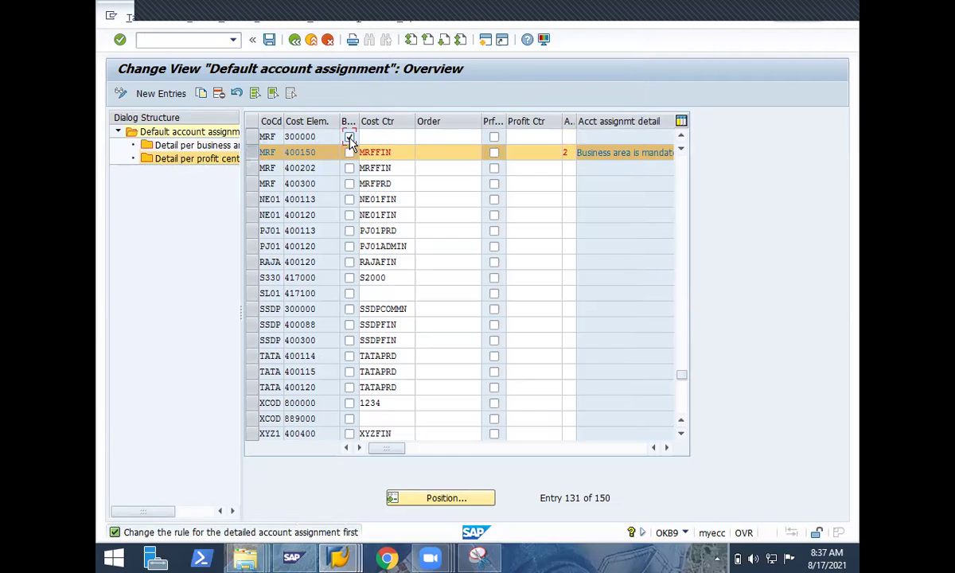
- Activate the business area indicator for MRF 400150, view its detail per business area/valuation area and return to the overview
left_click(350, 152)
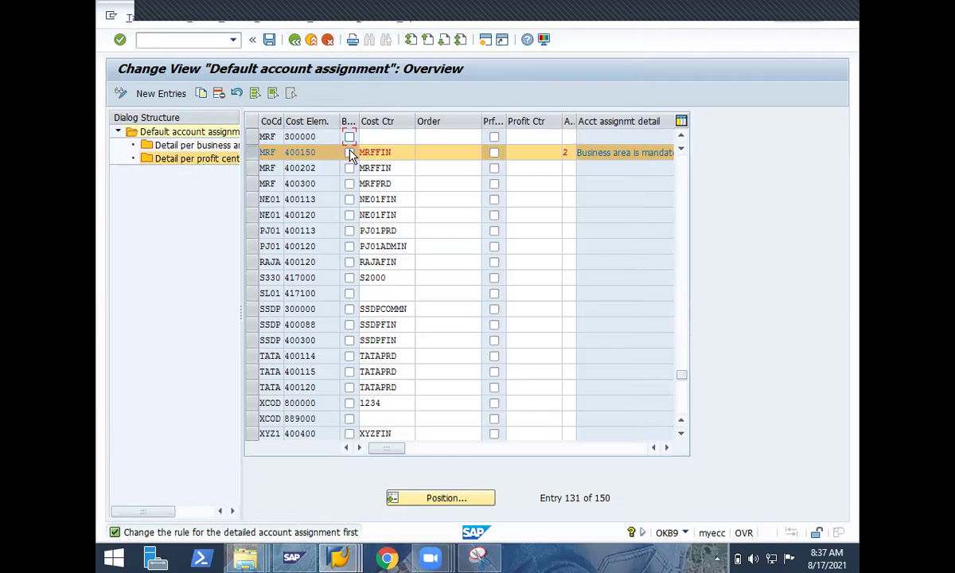
left_click(207, 145)
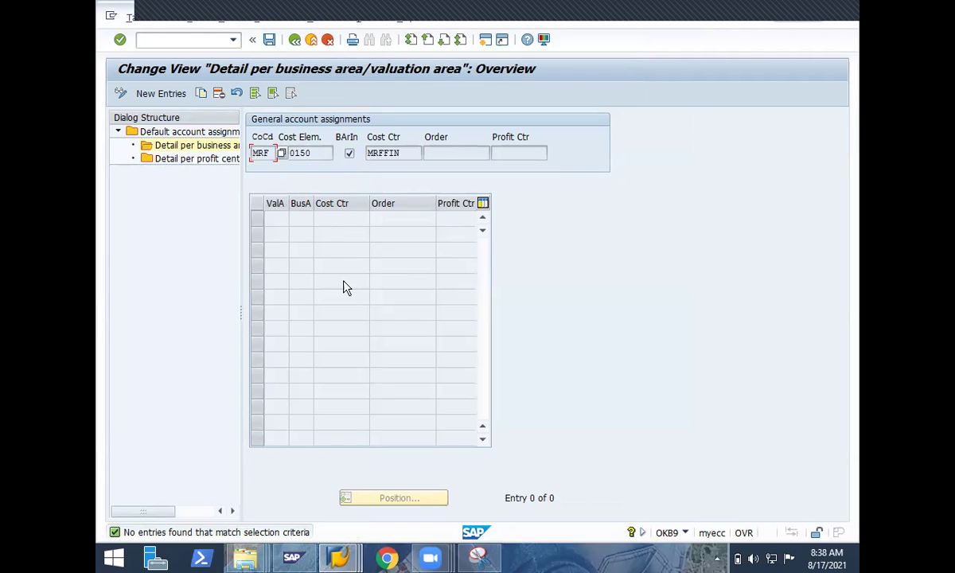
left_click(299, 40)
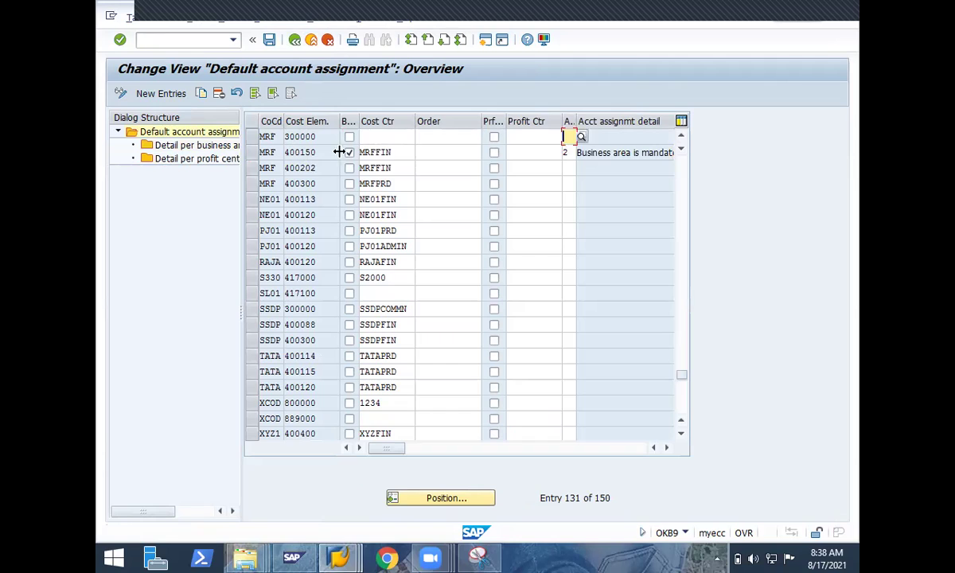
- Clear the business area indicator of MRF 400150 and leave the default account assignment view without saving
double_click(374, 152)
left_click(360, 153)
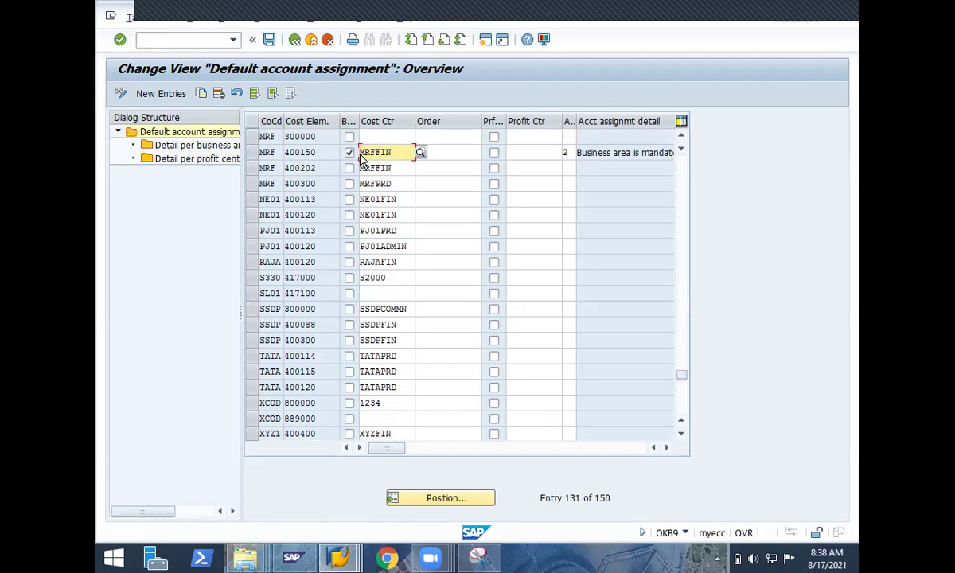
left_click(349, 153)
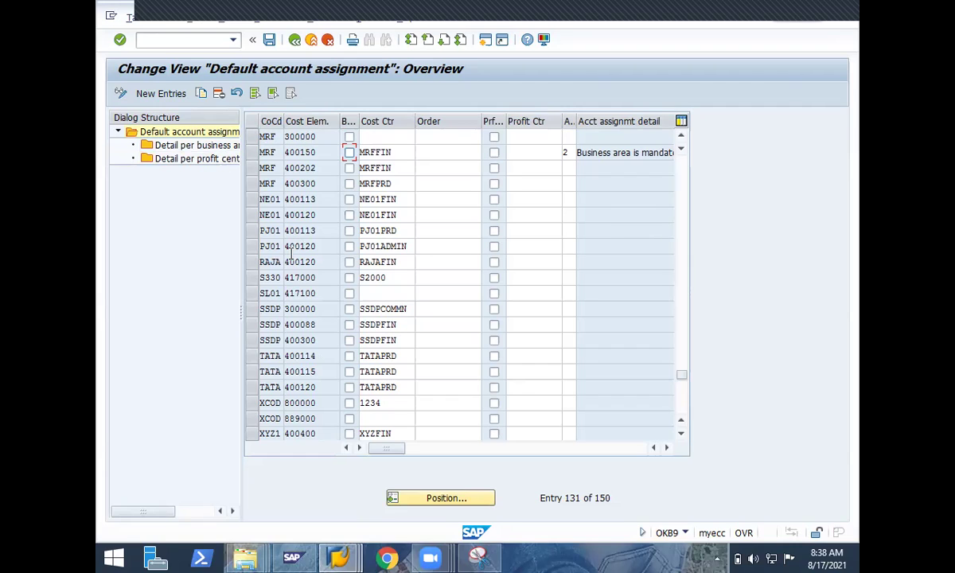
left_click(153, 37)
type("/n")
key("Return")
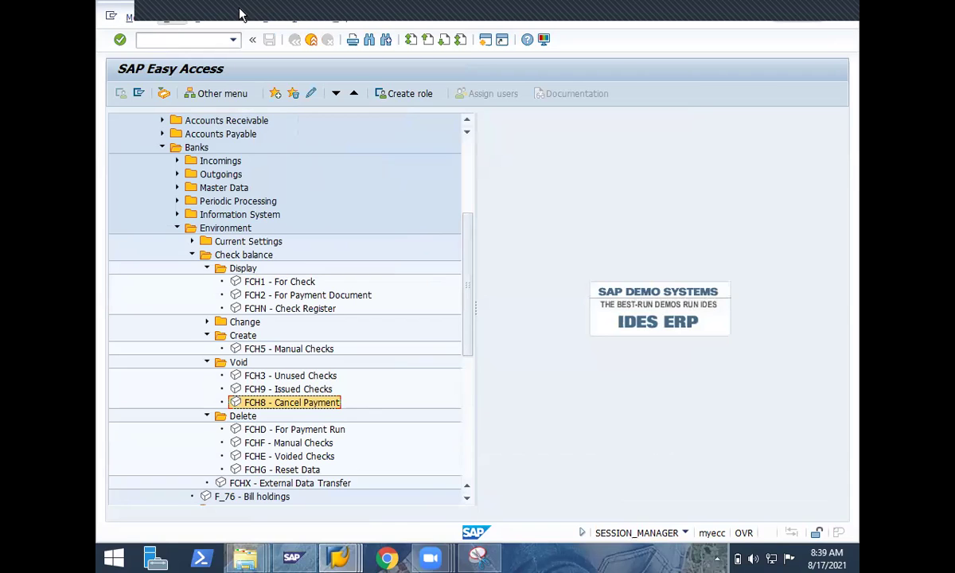
- Switch to the Display IMG session and collapse the receivables/payables and Bank Accounting nodes to reach Cost Element Accounting under Controlling
left_click(211, 42)
type("/N")
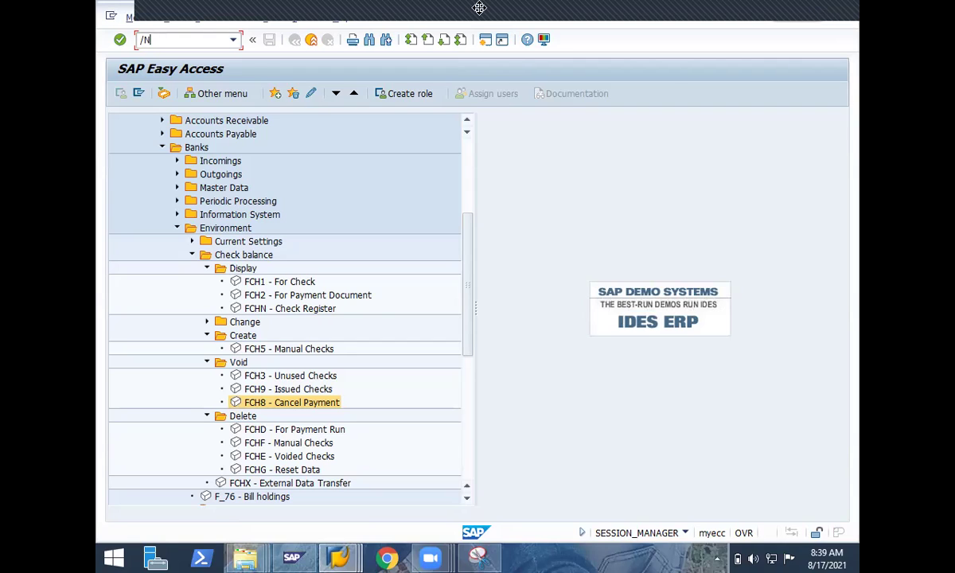
left_click(339, 558)
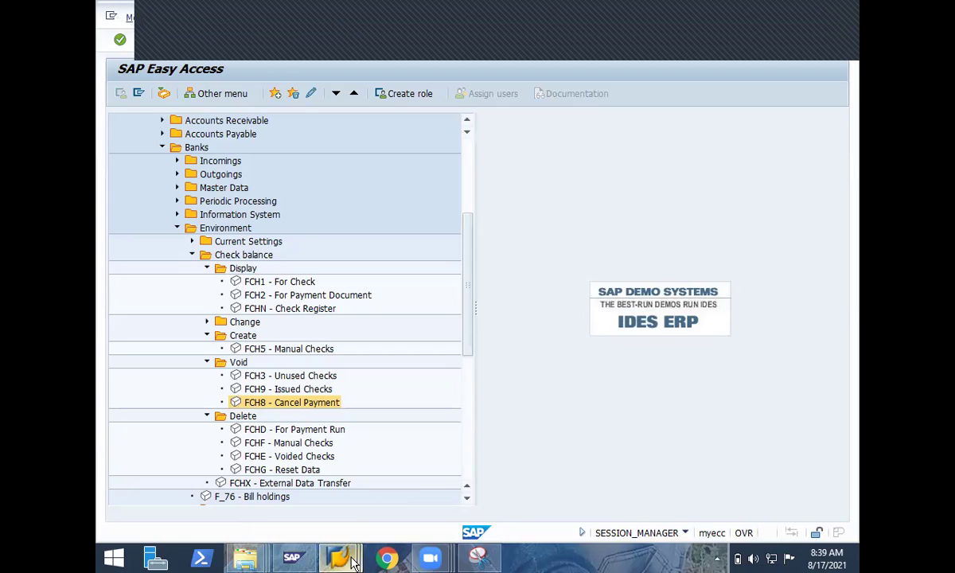
left_click(294, 422)
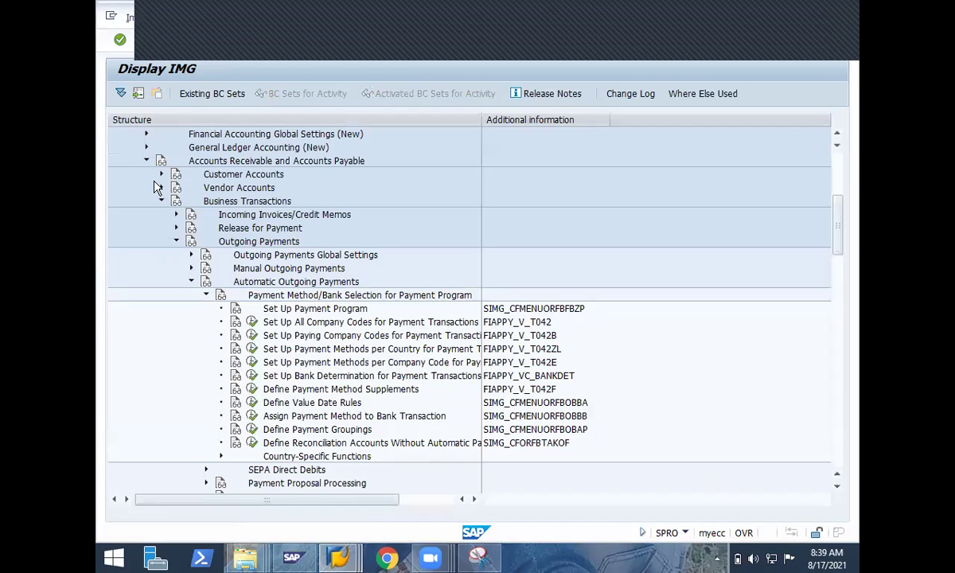
left_click(146, 161)
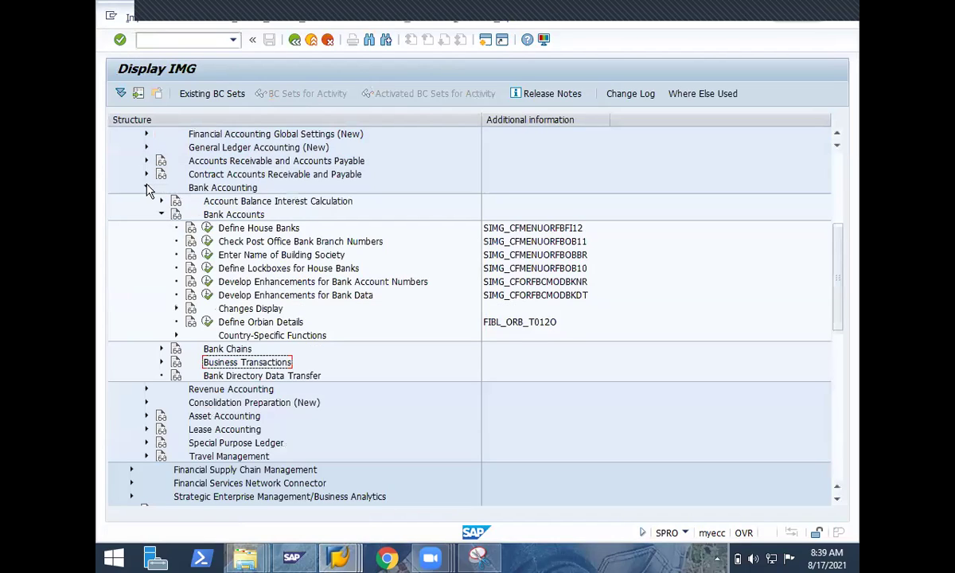
left_click(146, 188)
left_click(204, 188)
left_click(188, 324)
double_click(191, 323)
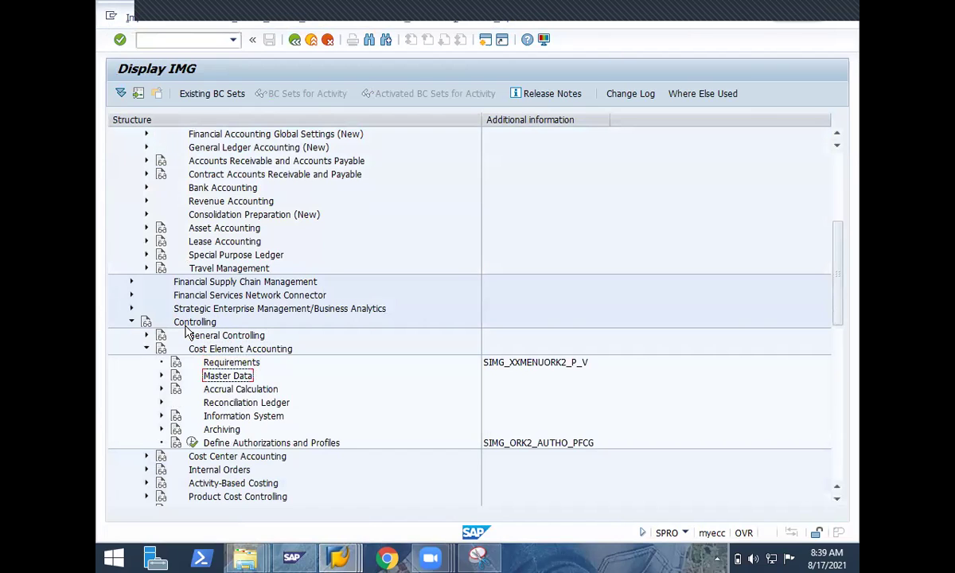
- Expand Master Data and Cost Elements down to the activities for Automatic Creation of Primary and Secondary Cost Elements
key("Right")
key("Down")
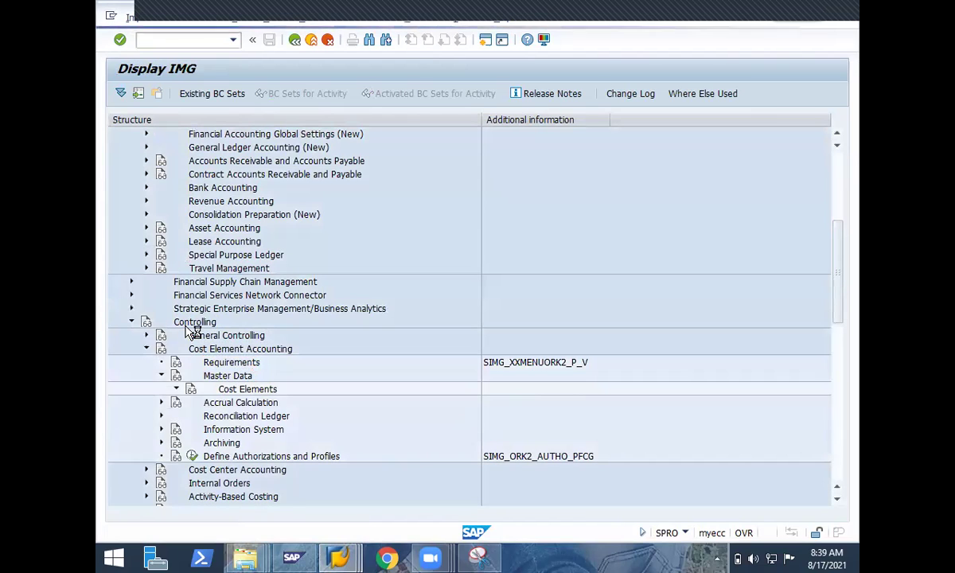
key("Right")
key("Down")
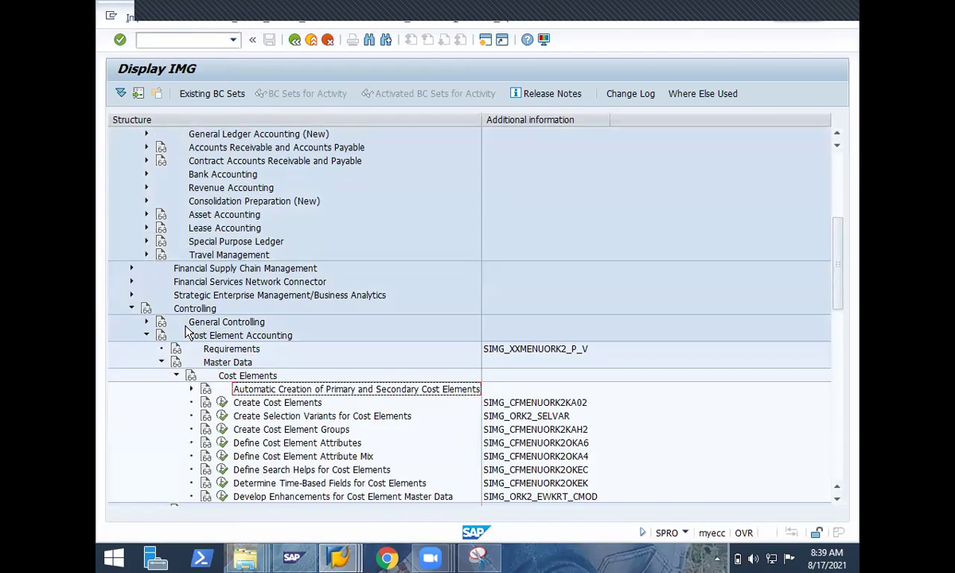
key("Right")
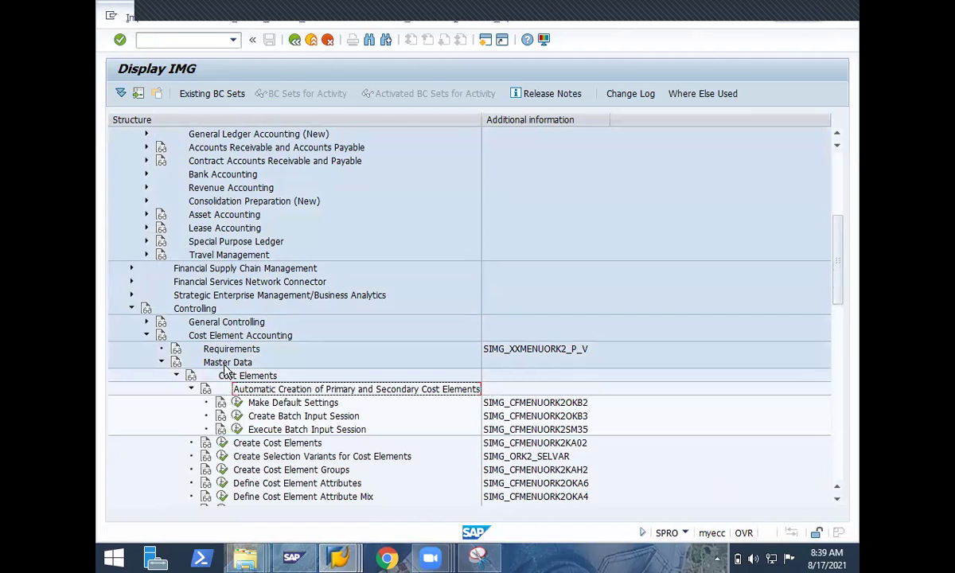
- Examine the default settings for automatic cost element creation in chart of accounts BM01, including account ranges and categories, and return to SAP Easy Access
left_click(236, 402)
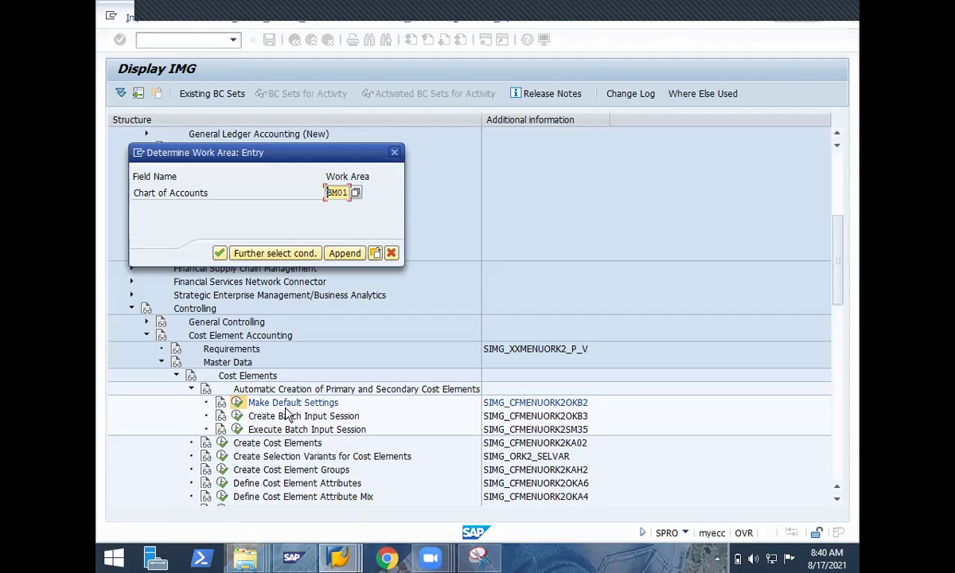
key("Return")
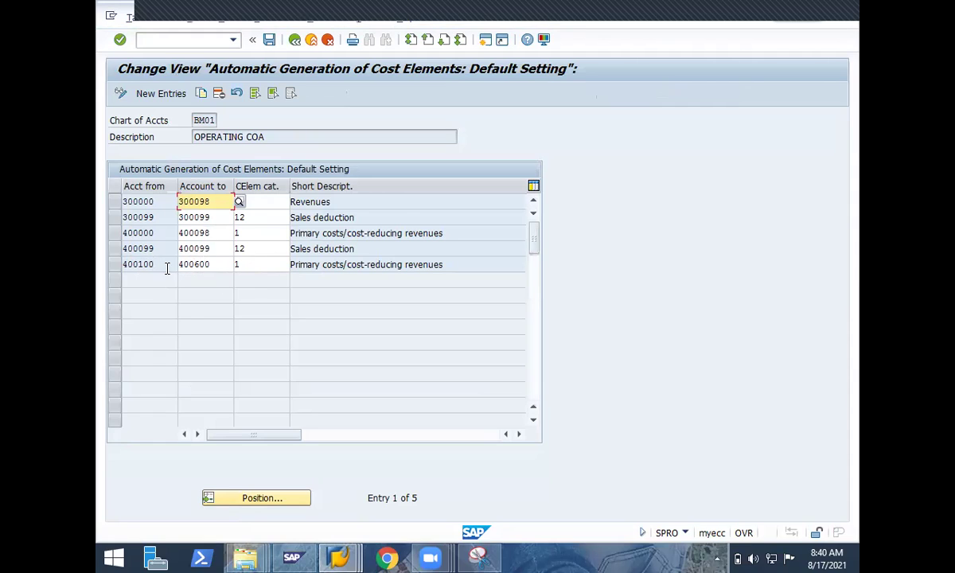
left_click(215, 265)
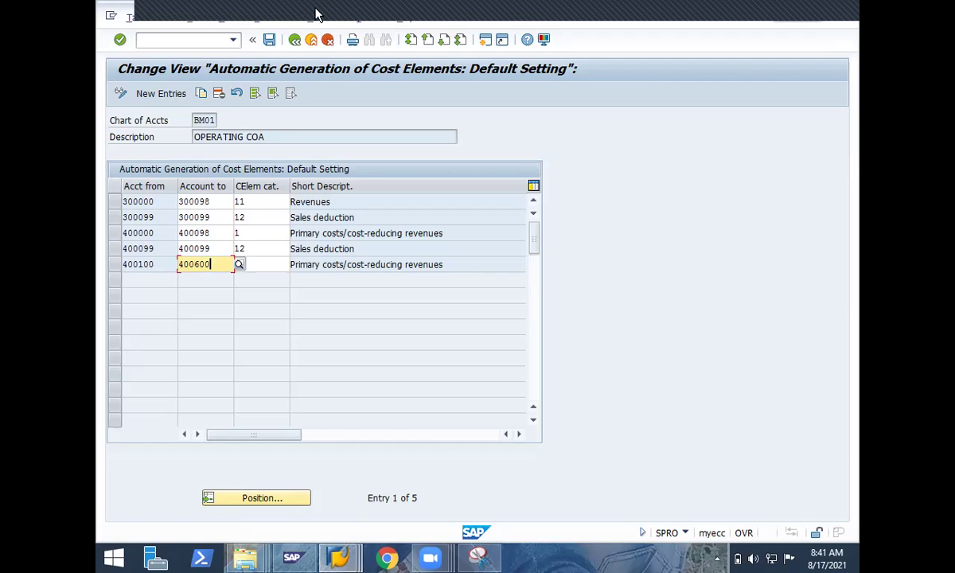
left_click(295, 41)
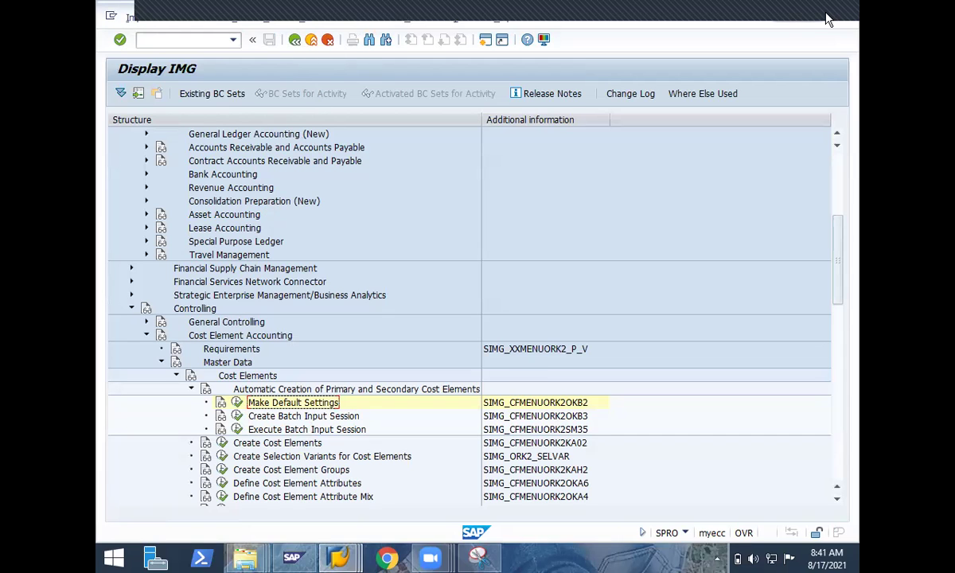
type("/n")
key("Return")
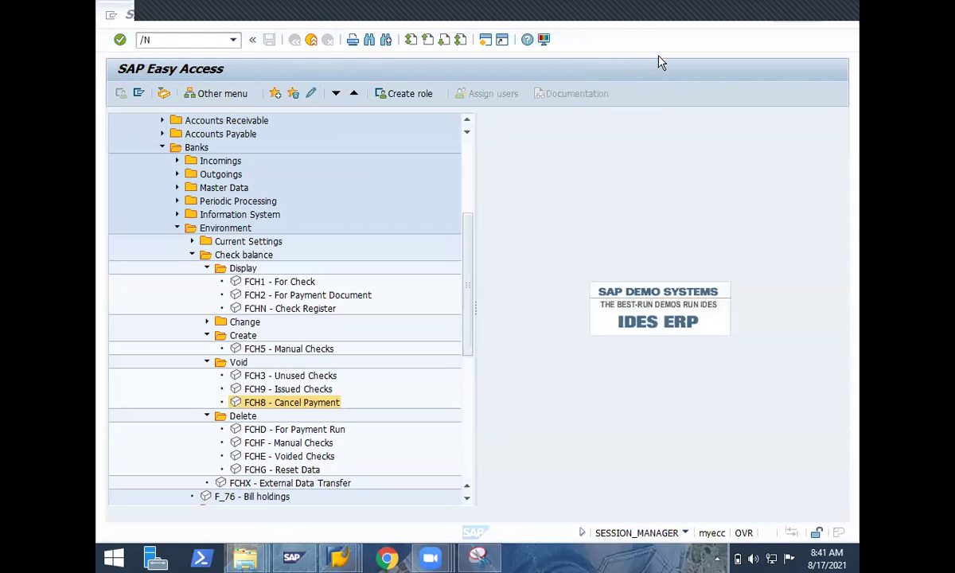